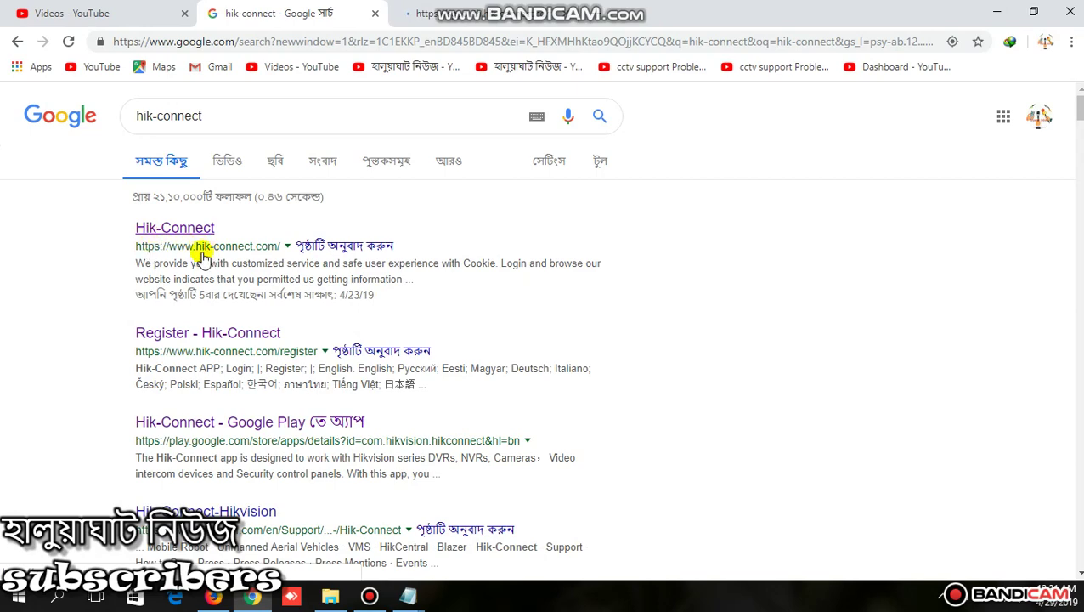
# Step: Bring up the Hik-Connect sign-in page and clear the prefilled entry from its account field
pyautogui.click(492, 12)
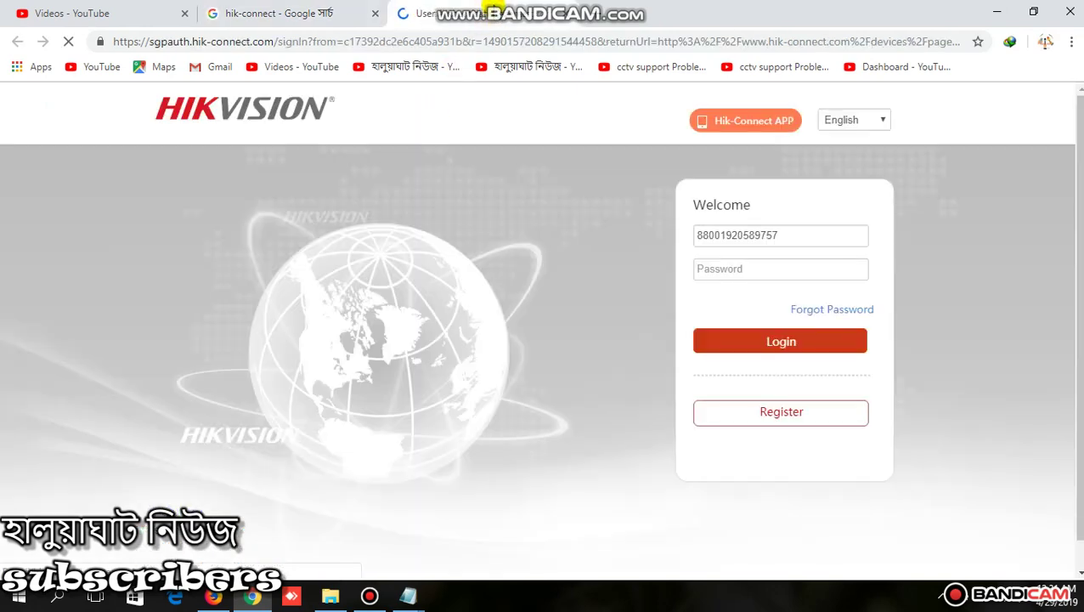
pyautogui.doubleClick(820, 233)
pyautogui.press('BackSpace')
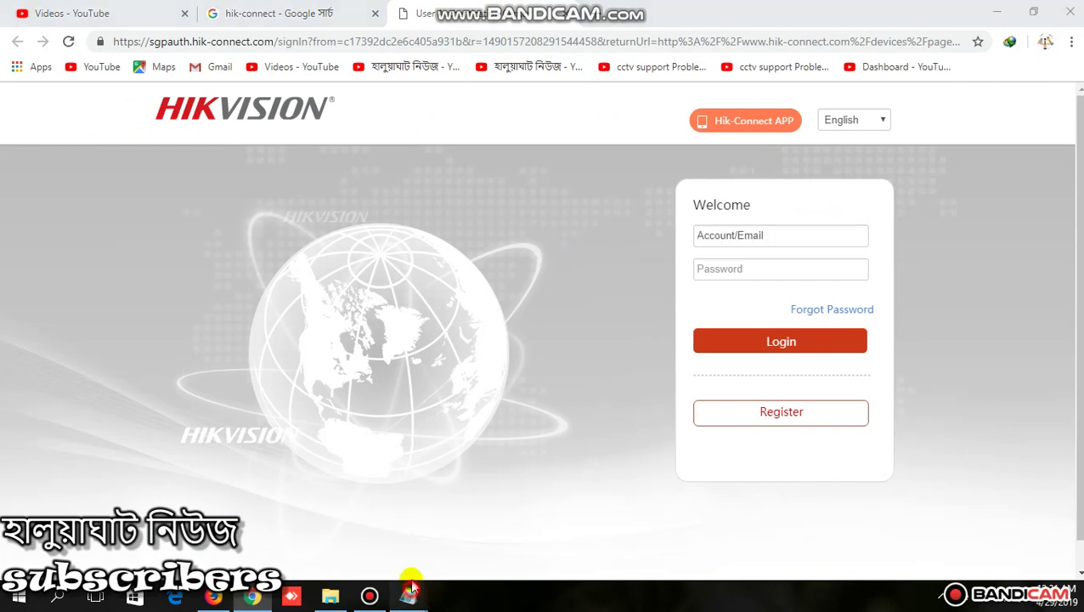
# Step: Copy the user name from the "hik connect share device" note in Notepad and paste it into the Account/Email field in Chrome
pyautogui.moveTo(409, 586)
pyautogui.click(444, 506)
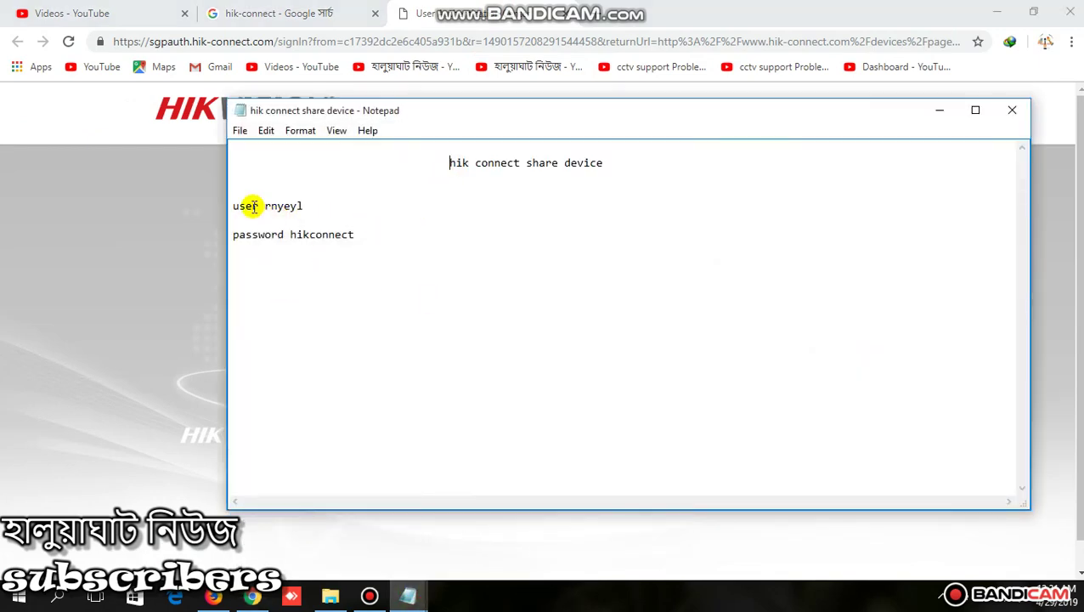
pyautogui.moveTo(264, 205); pyautogui.dragTo(314, 206)
pyautogui.rightClick(291, 207)
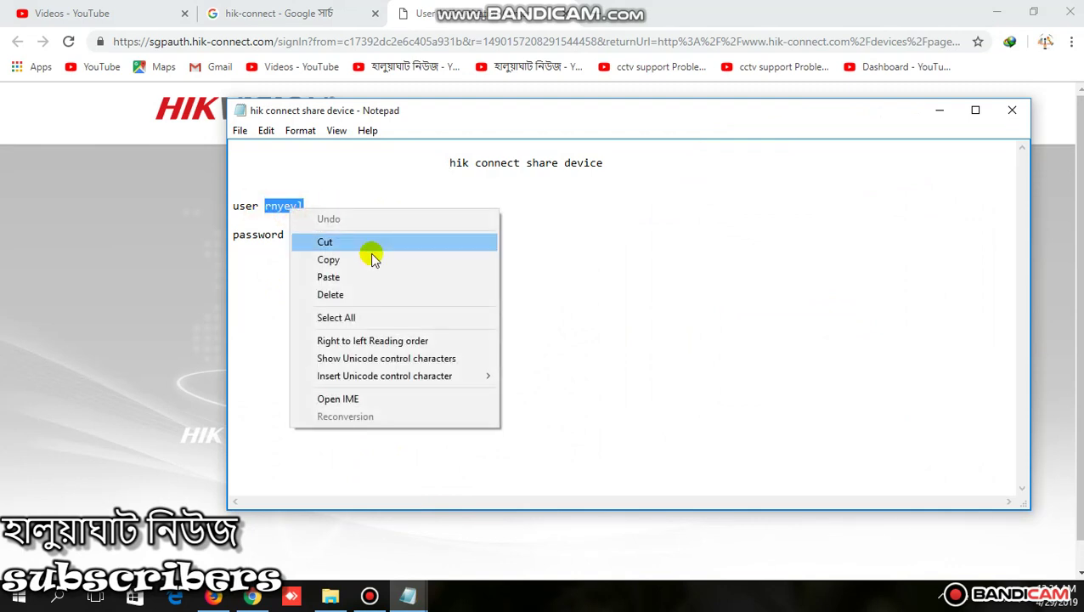
pyautogui.click(369, 255)
pyautogui.click(940, 110)
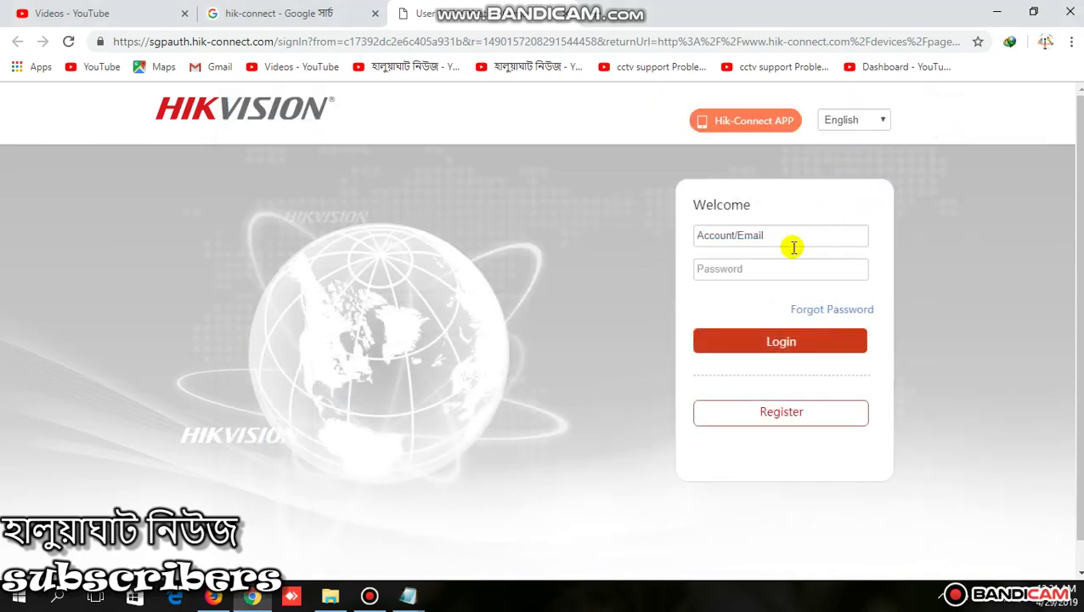
pyautogui.click(766, 230)
pyautogui.rightClick(766, 231)
pyautogui.click(822, 328)
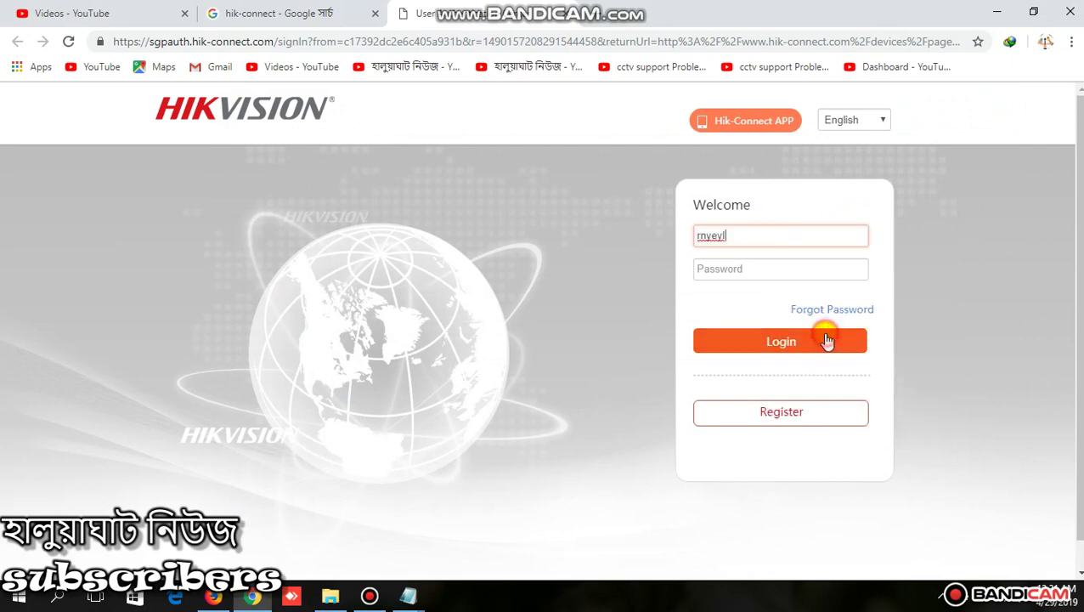
# Step: Copy the password from the Notepad note, paste it into the sign-in Password field in Chrome, and add its remaining characters
pyautogui.click(408, 595)
pyautogui.click(442, 509)
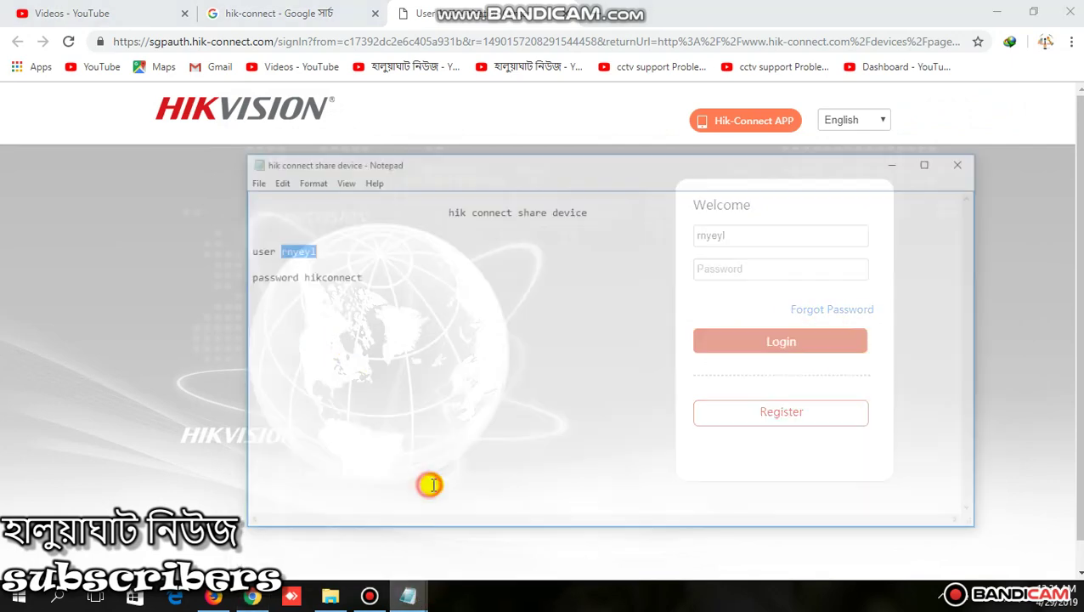
pyautogui.moveTo(290, 234); pyautogui.dragTo(353, 235)
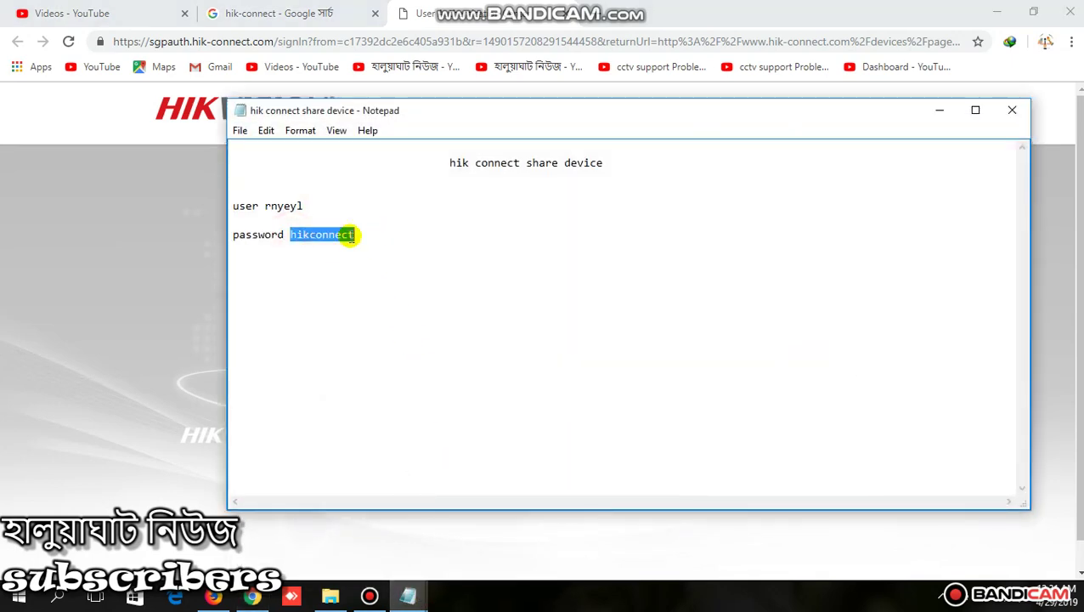
pyautogui.rightClick(349, 236)
pyautogui.click(437, 289)
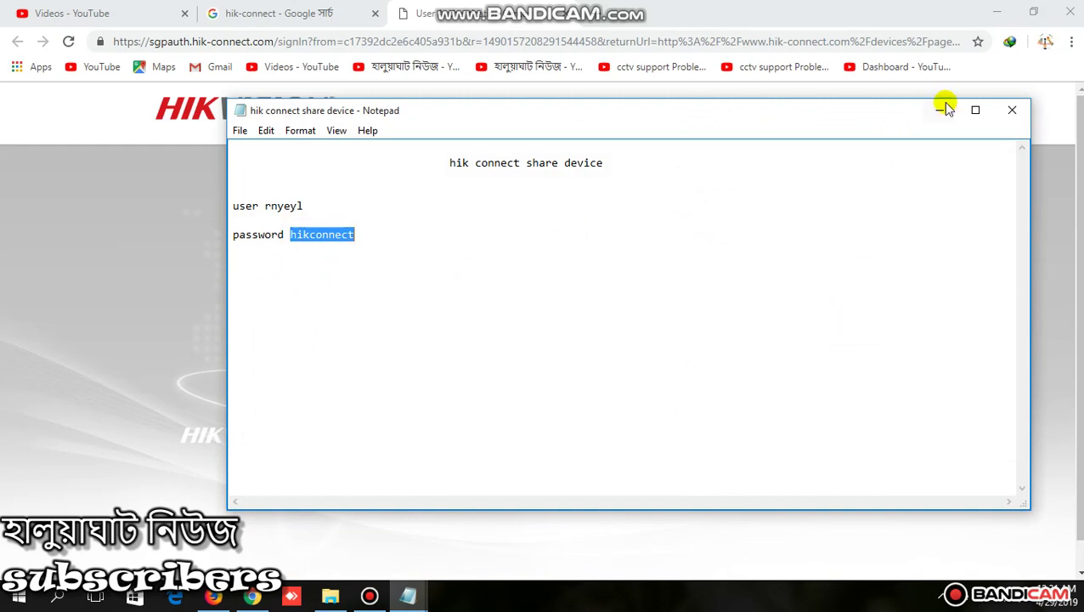
pyautogui.click(942, 108)
pyautogui.click(772, 269)
pyautogui.rightClick(771, 271)
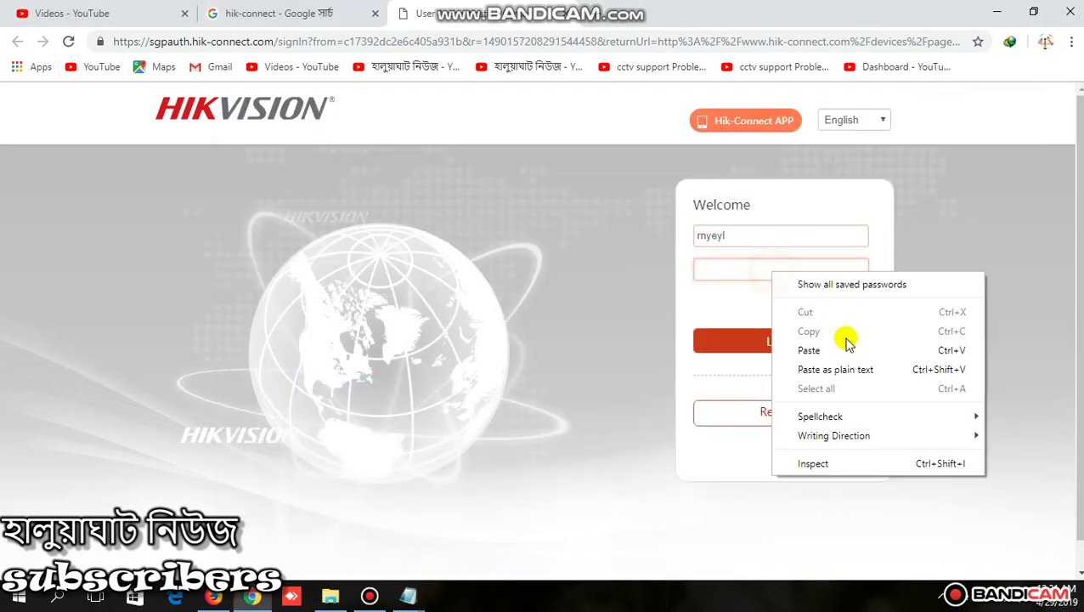
pyautogui.click(831, 350)
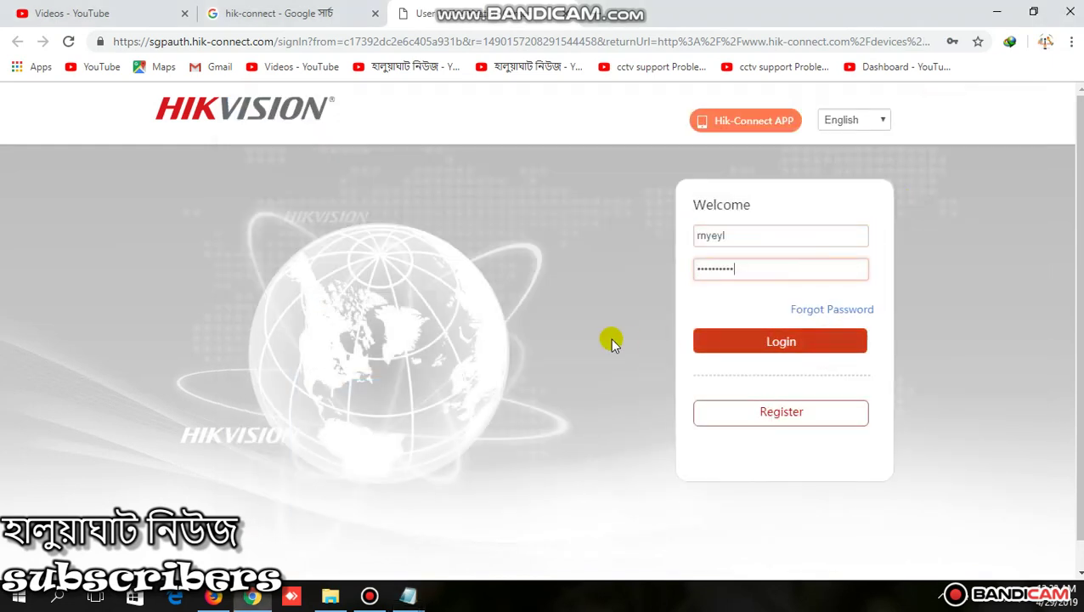
pyautogui.write('***')
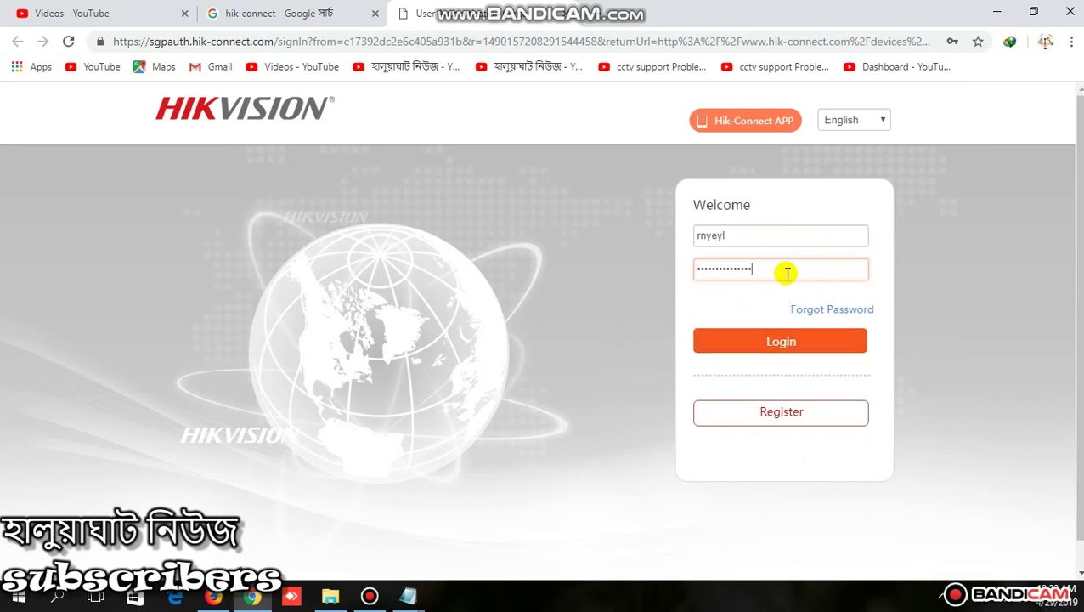
# Step: Log in to the device owner's Hik-Connect account and dismiss the browser's offer to save the password
pyautogui.click(279, 13)
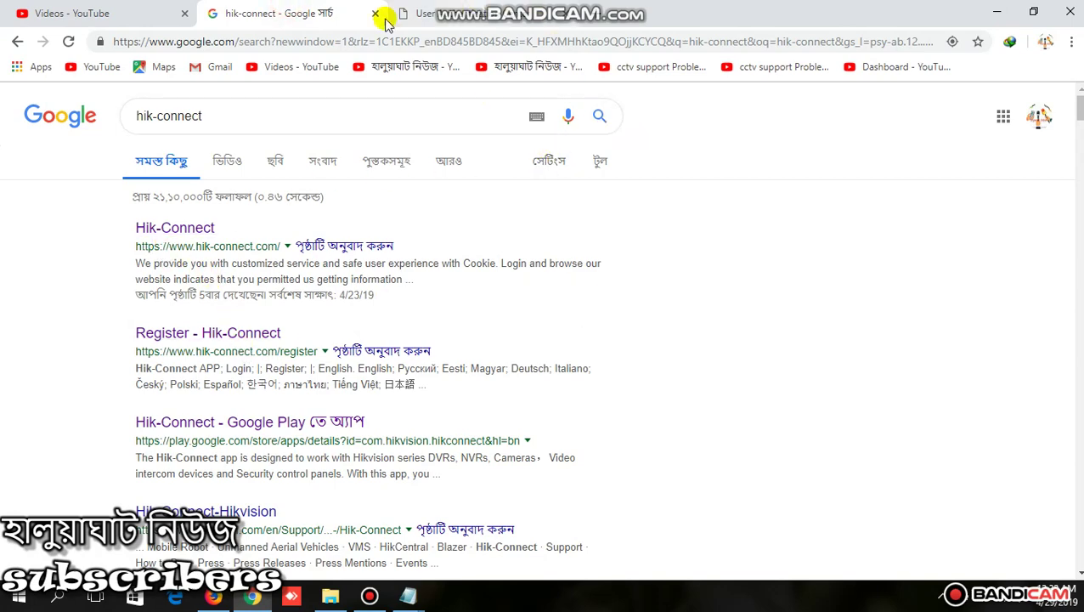
pyautogui.click(441, 13)
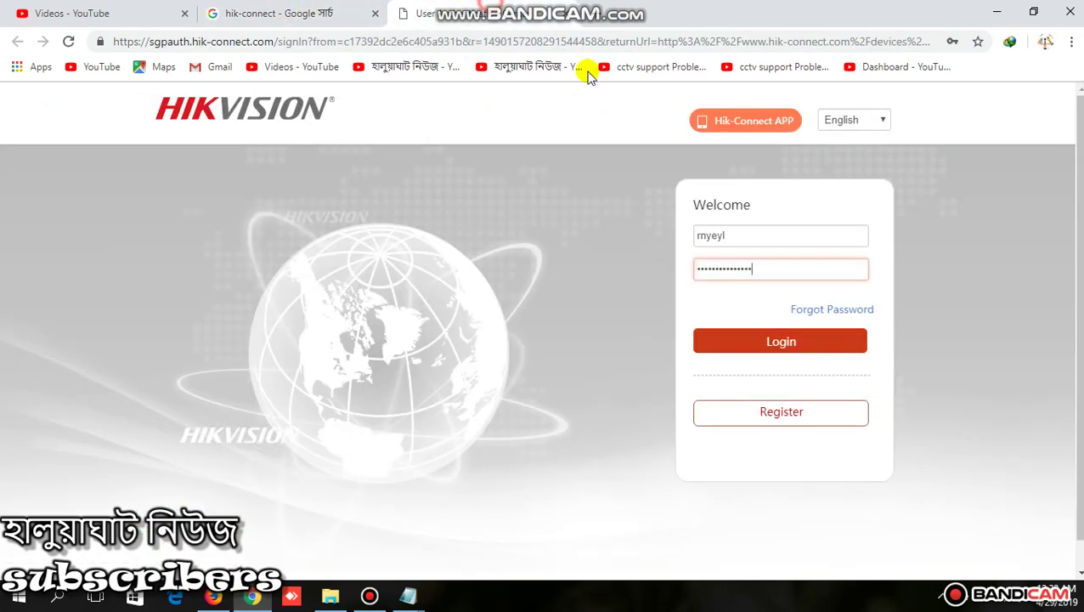
pyautogui.click(754, 342)
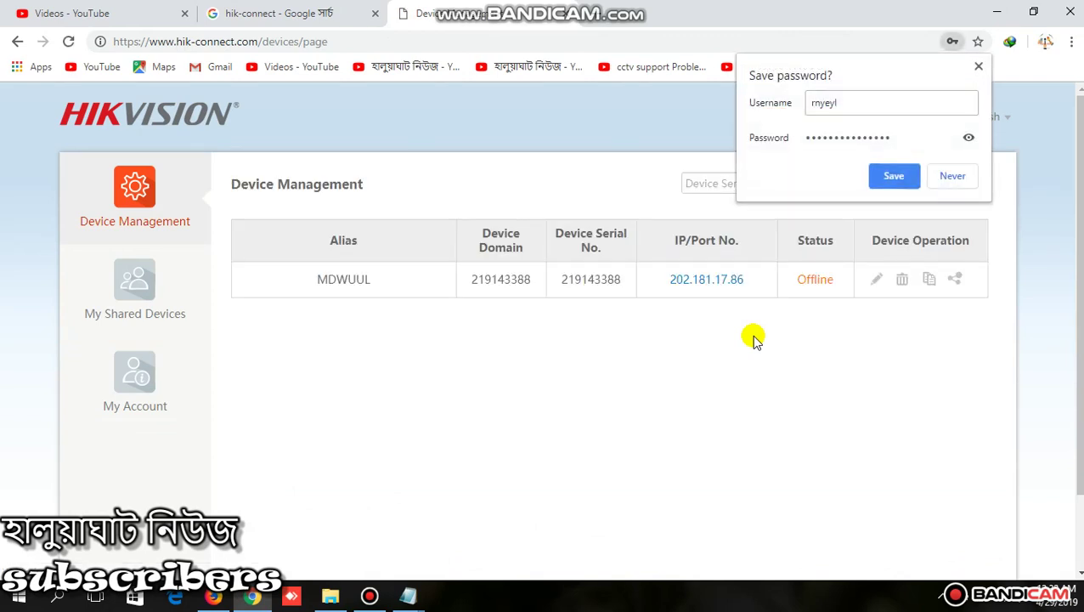
pyautogui.click(978, 68)
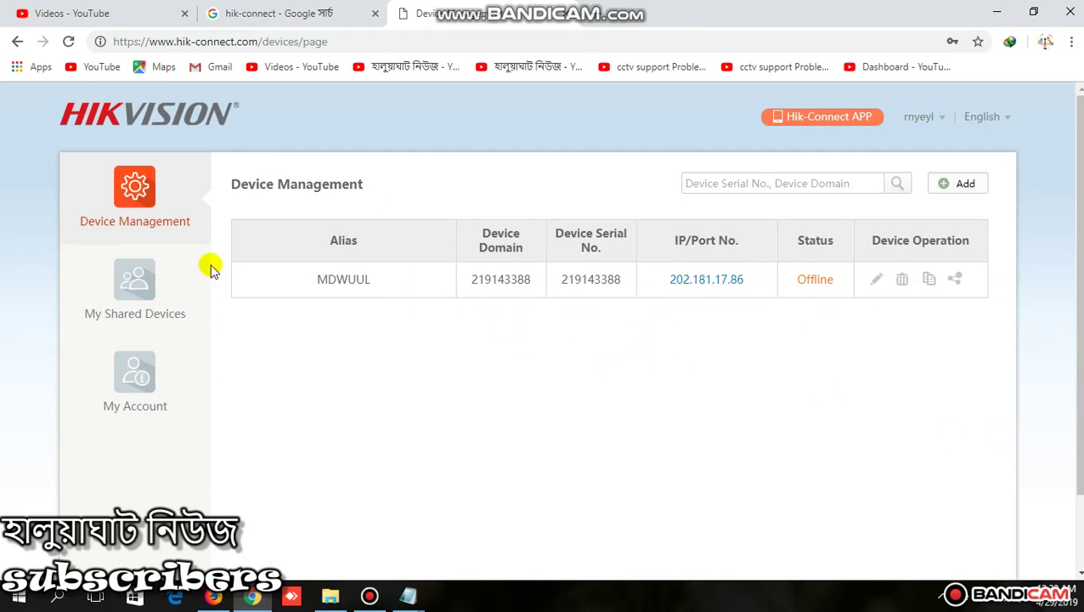
# Step: Review who the device is shared with under My Shared Devices, and return to Device Management
pyautogui.click(143, 307)
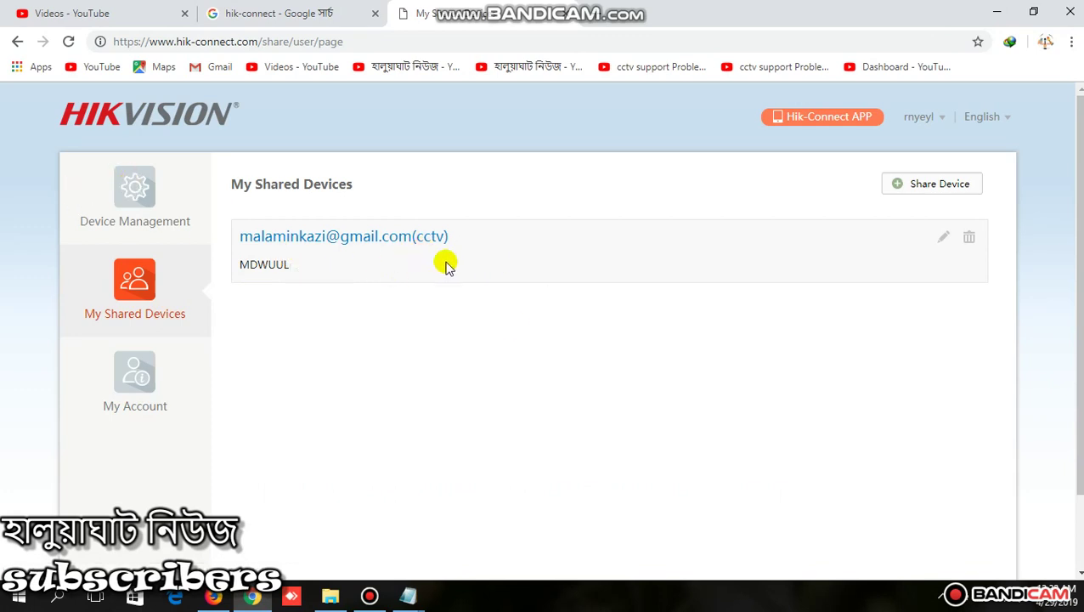
pyautogui.click(125, 204)
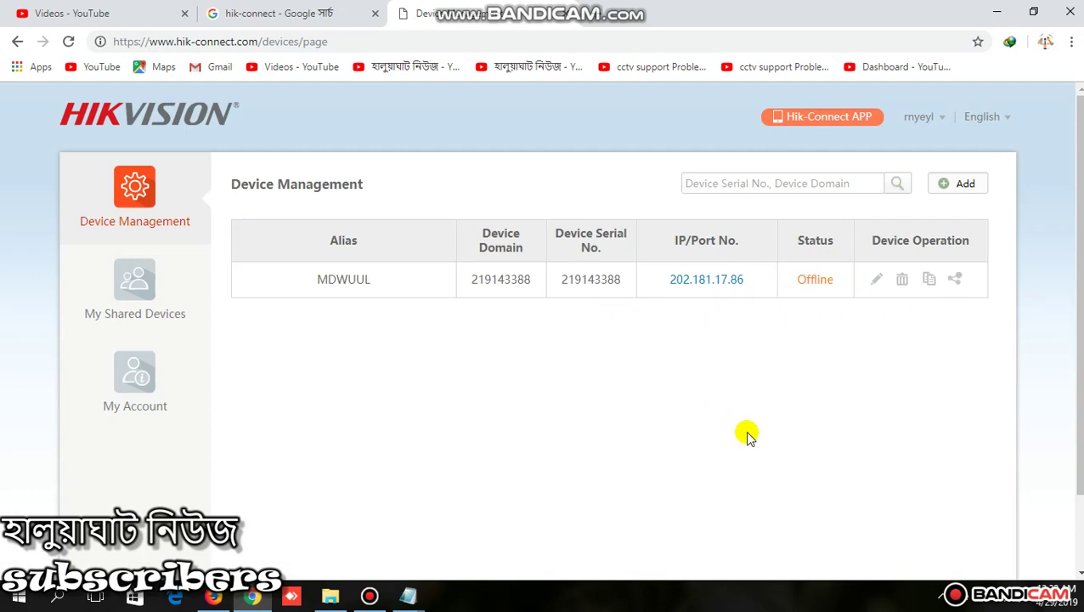
# Step: Switch to Firefox and search Google for "hik connect"
pyautogui.click(214, 598)
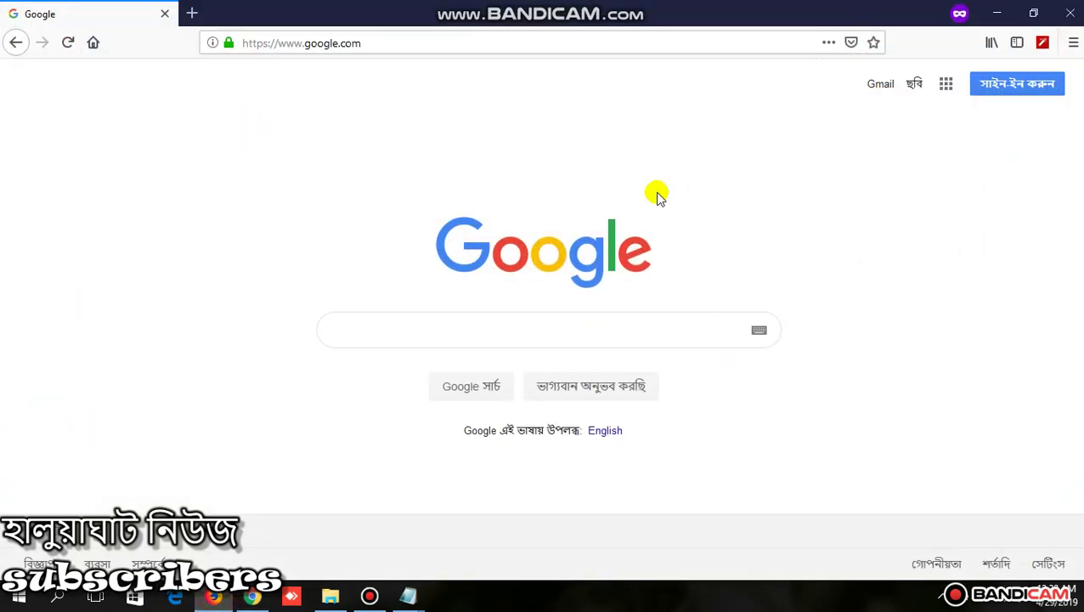
pyautogui.click(390, 331)
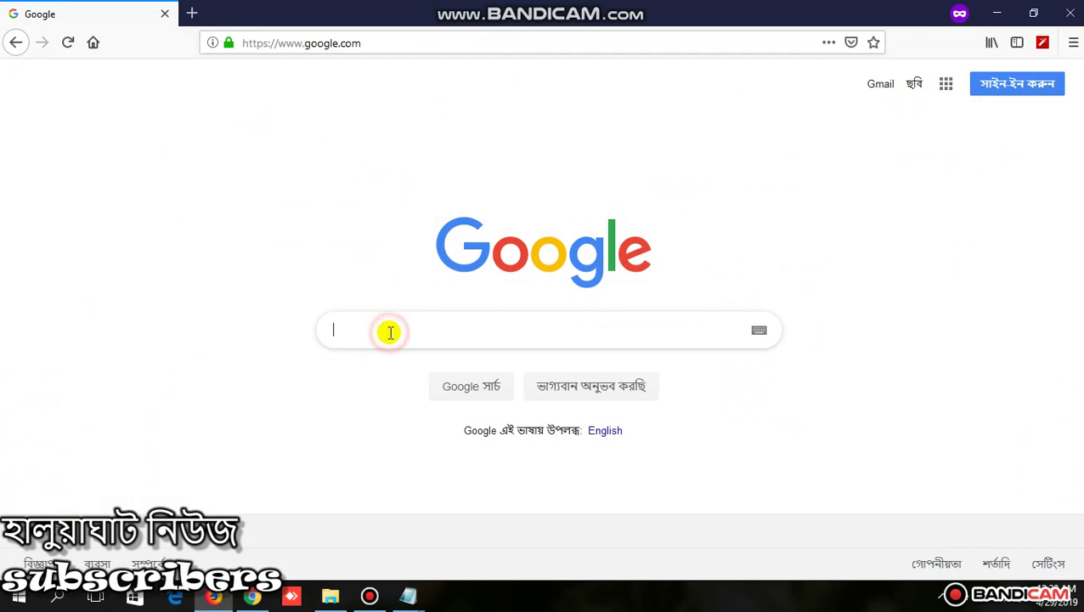
pyautogui.write('hik')
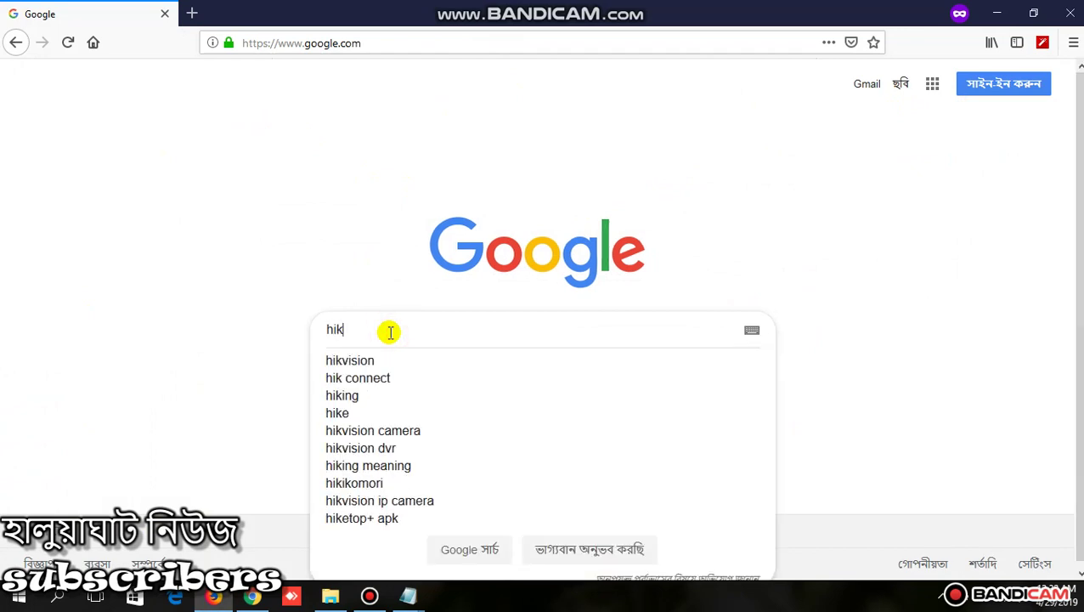
pyautogui.click(383, 376)
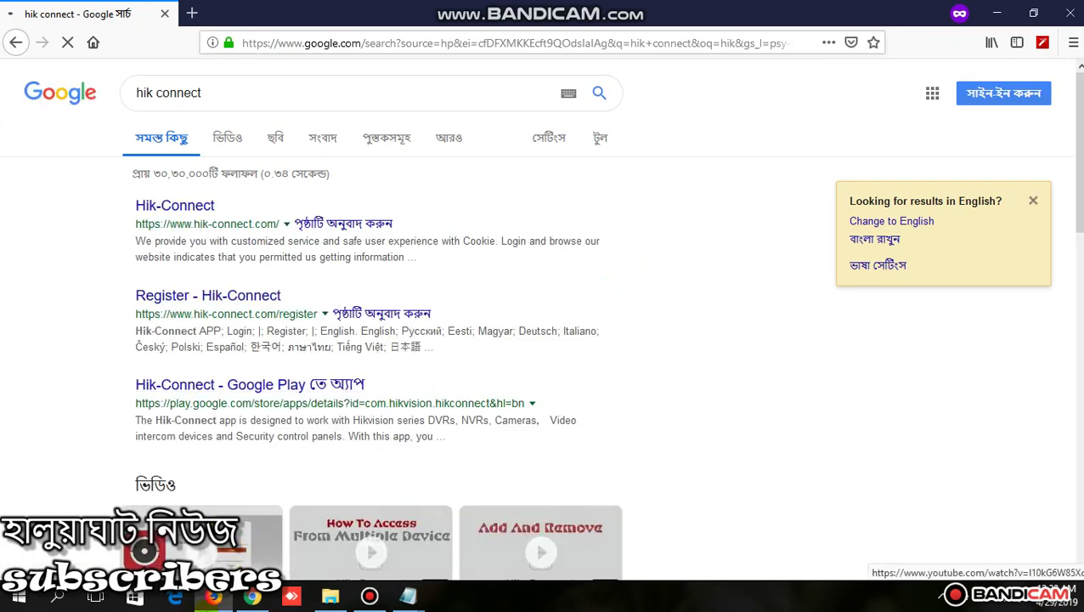
# Step: Switch back to Chrome, review the account information and the shared devices list, and return to Device Management
pyautogui.click(253, 597)
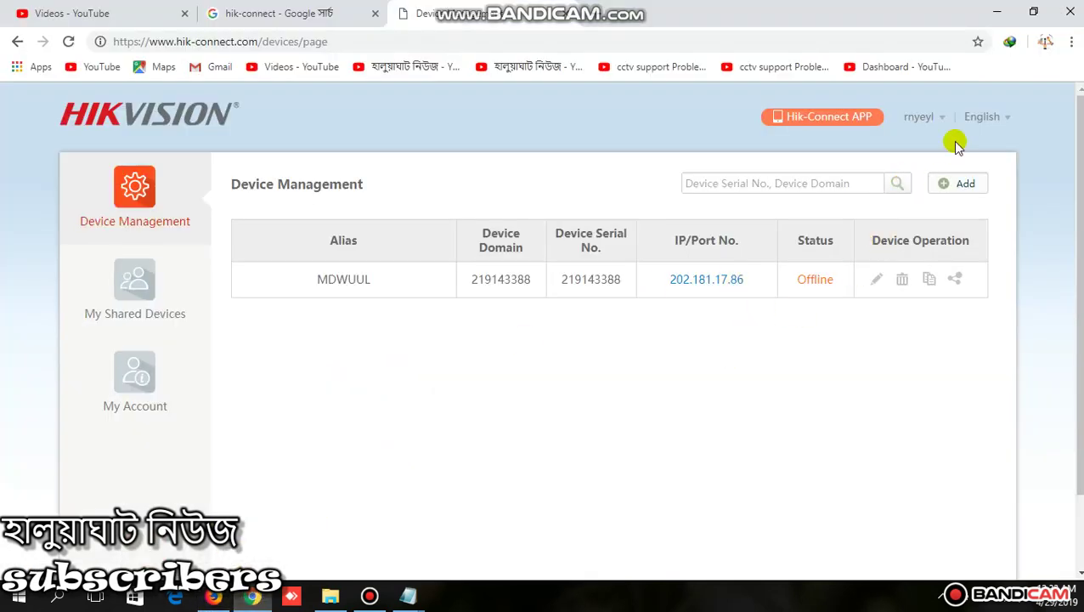
pyautogui.click(140, 389)
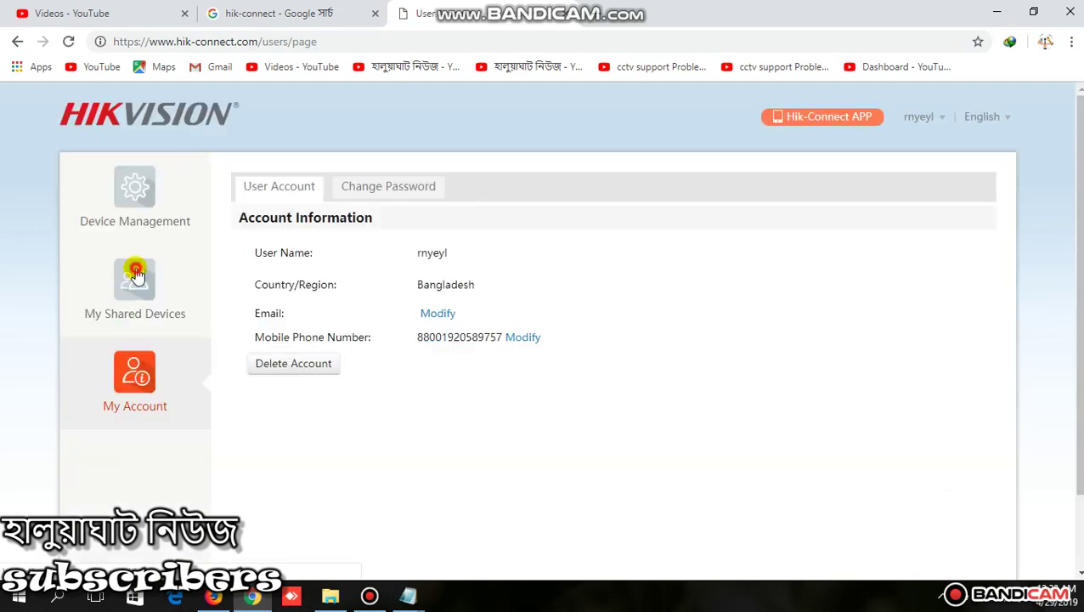
pyautogui.click(136, 272)
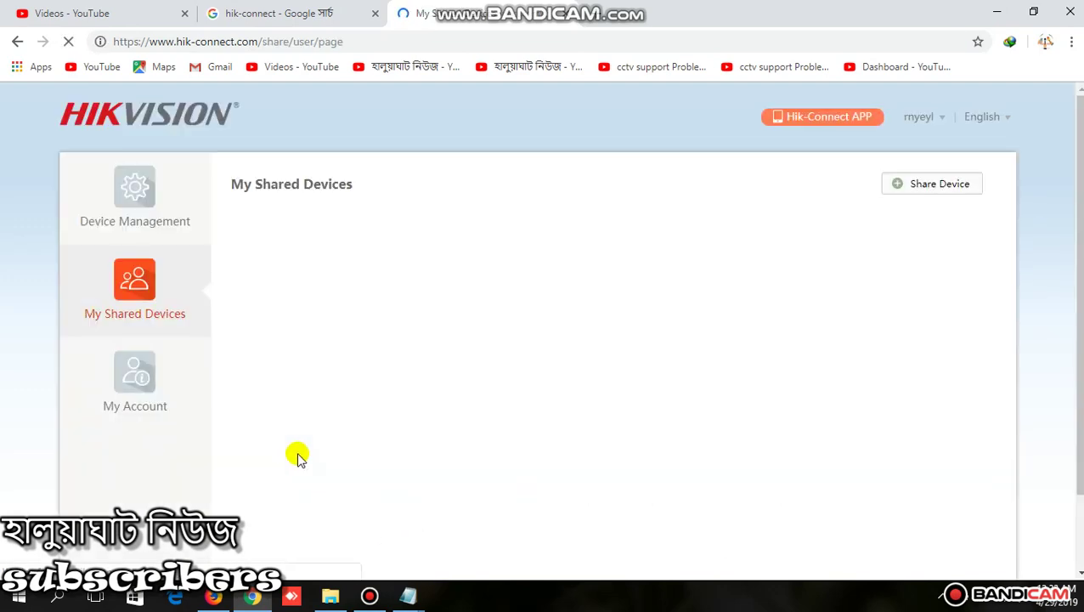
pyautogui.moveTo(939, 116)
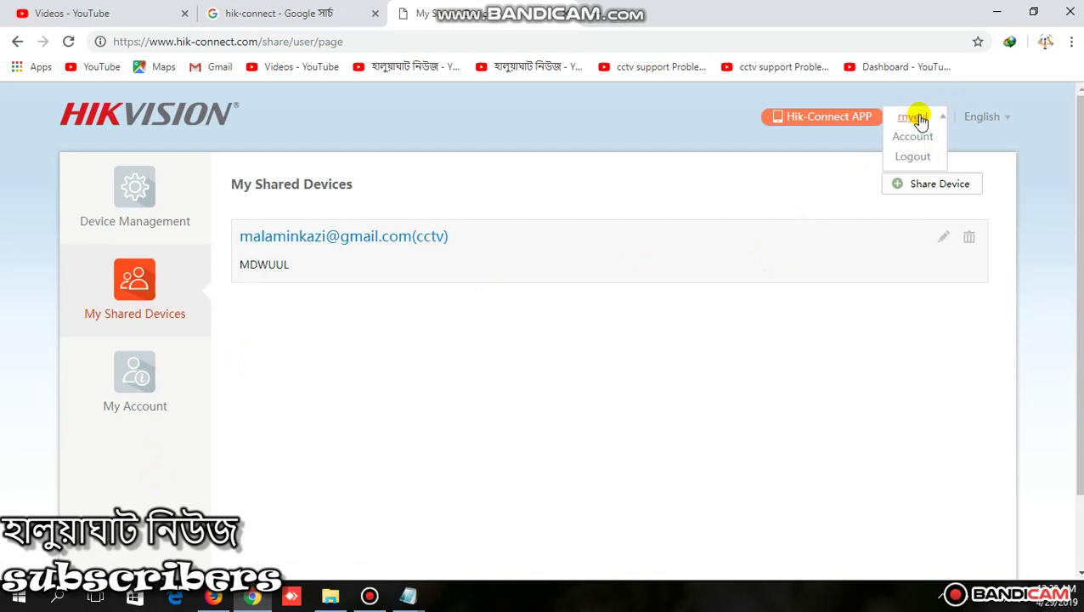
pyautogui.click(161, 193)
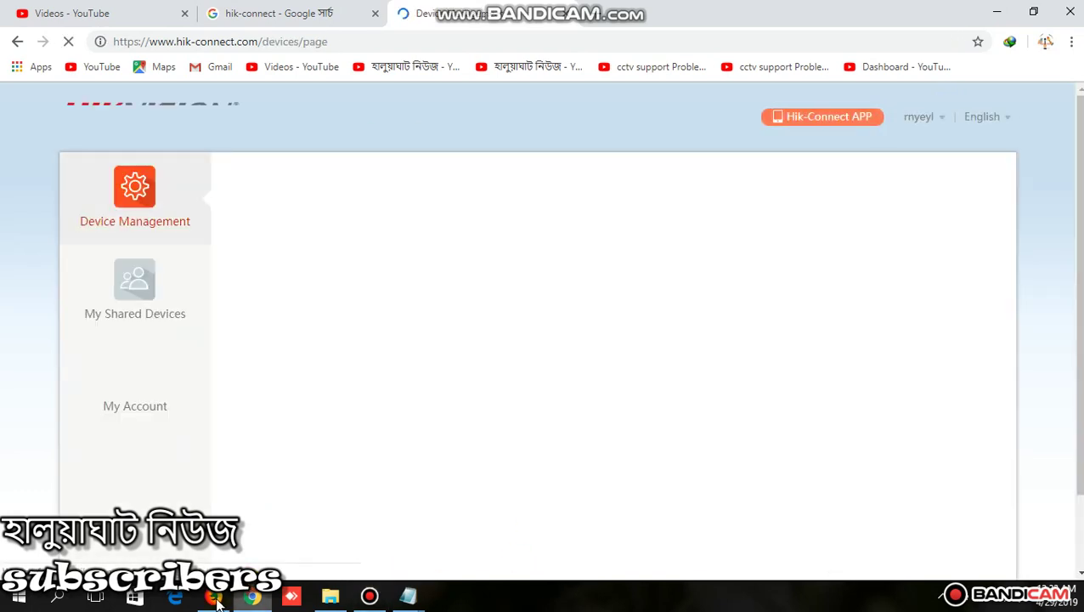
# Step: Switch to Firefox, open the Hik-Connect search result in a new tab, and accept its terms of service and cookie notices
pyautogui.click(216, 601)
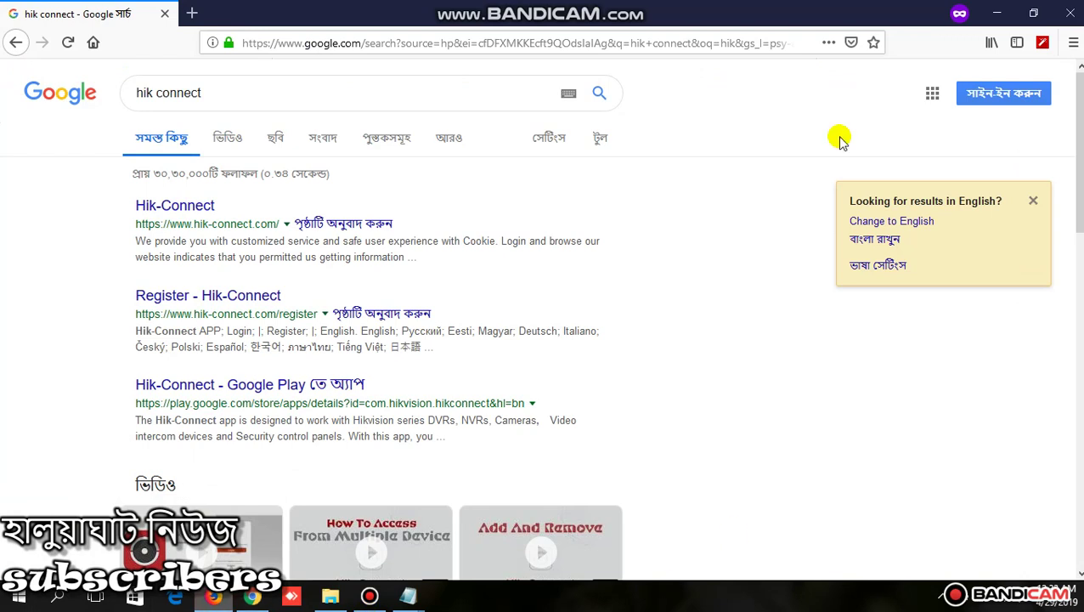
pyautogui.rightClick(176, 212)
pyautogui.click(206, 221)
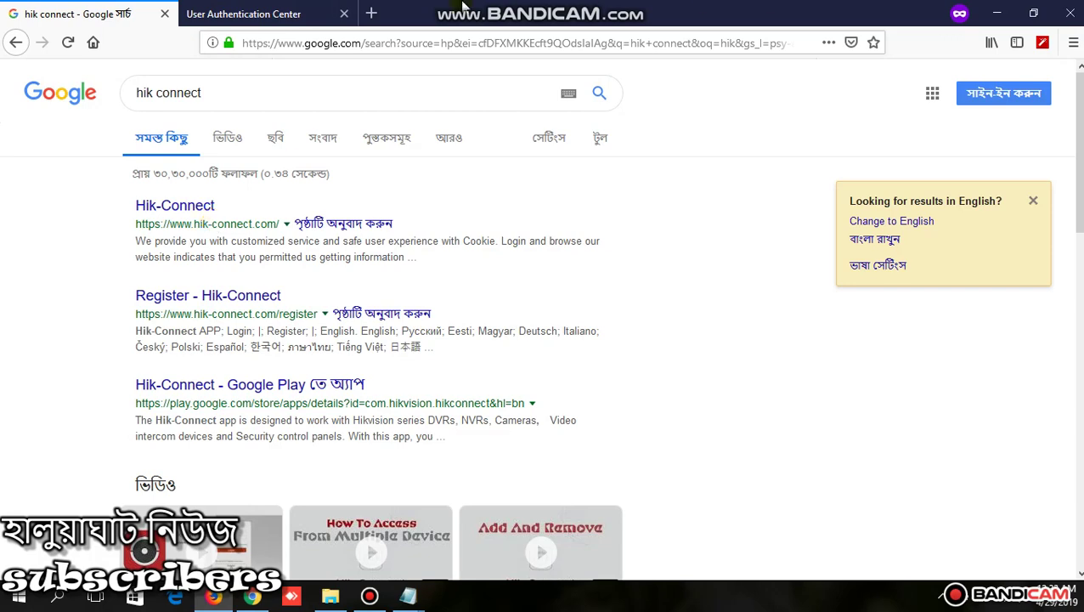
pyautogui.click(240, 12)
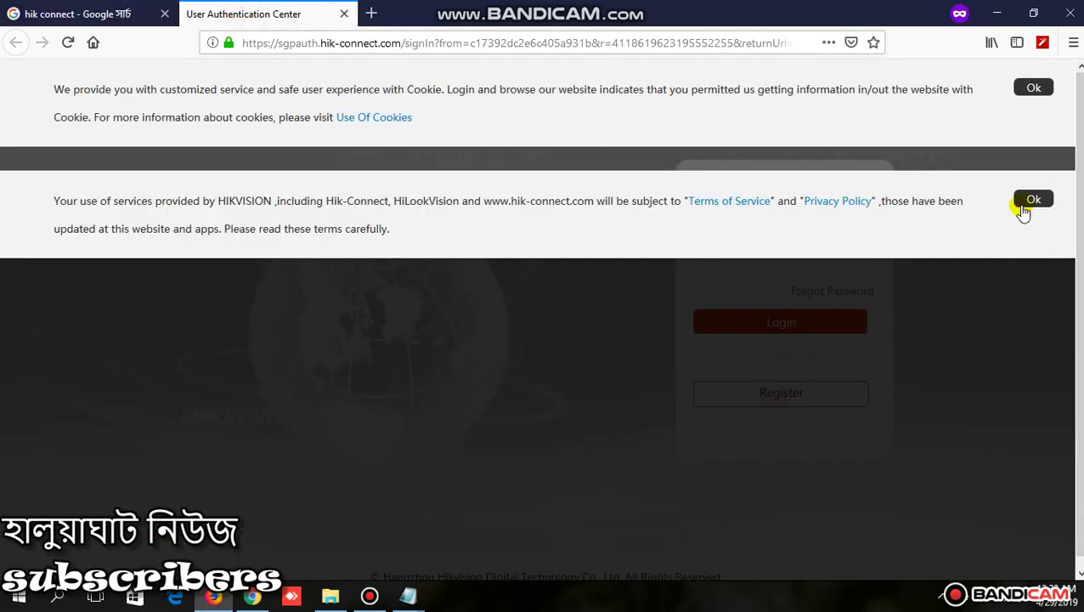
pyautogui.click(1027, 204)
pyautogui.click(1034, 89)
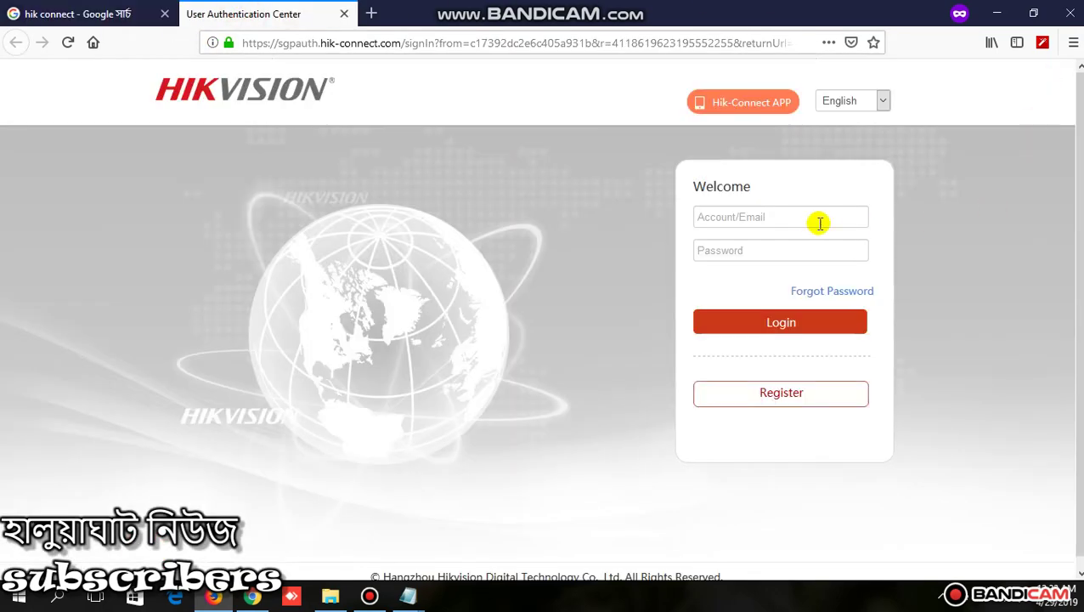
# Step: Enter the recipient's account email and password on the Hik-Connect login form and try to log in
pyautogui.click(786, 219)
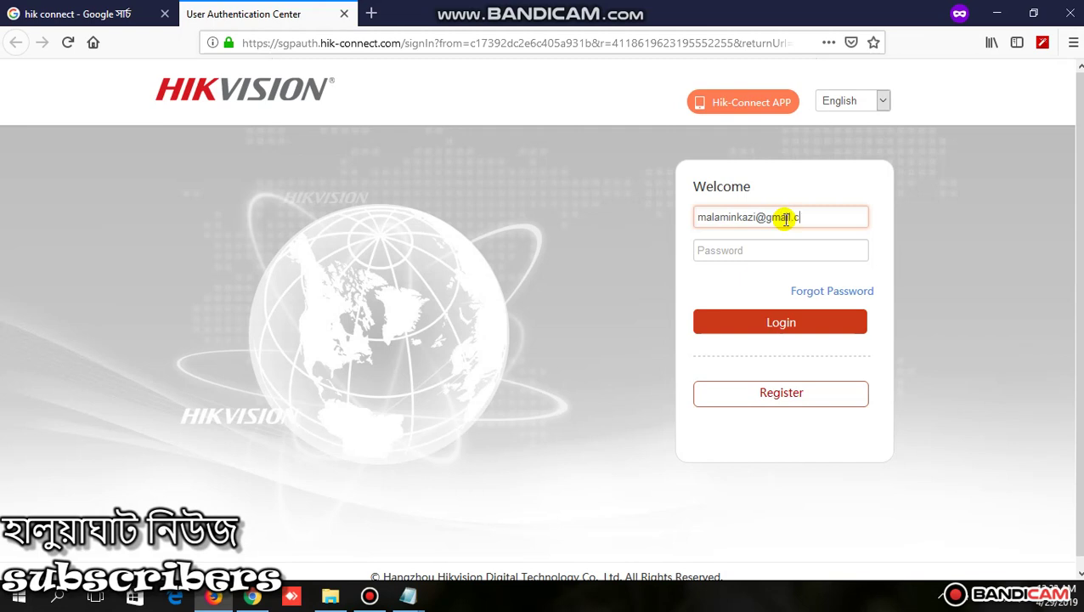
pyautogui.click(782, 250)
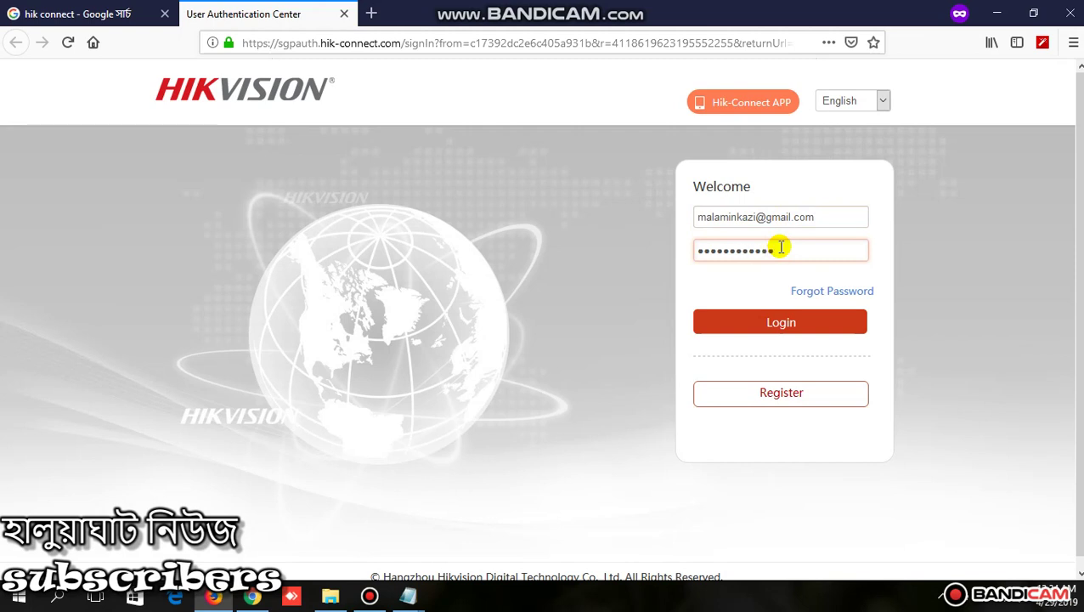
pyautogui.doubleClick(767, 247)
pyautogui.rightClick(768, 248)
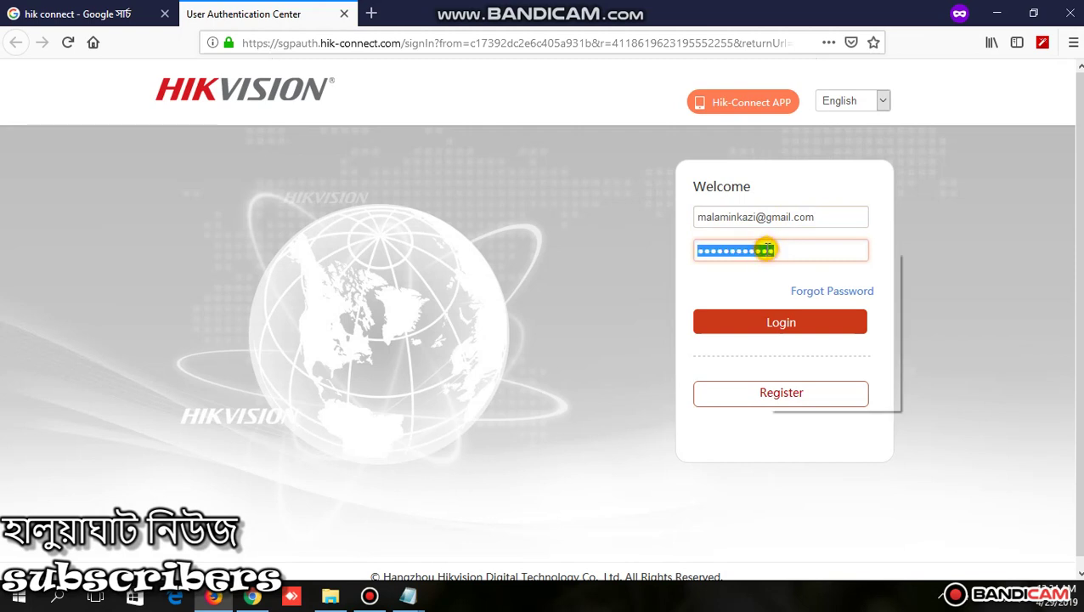
pyautogui.click(840, 302)
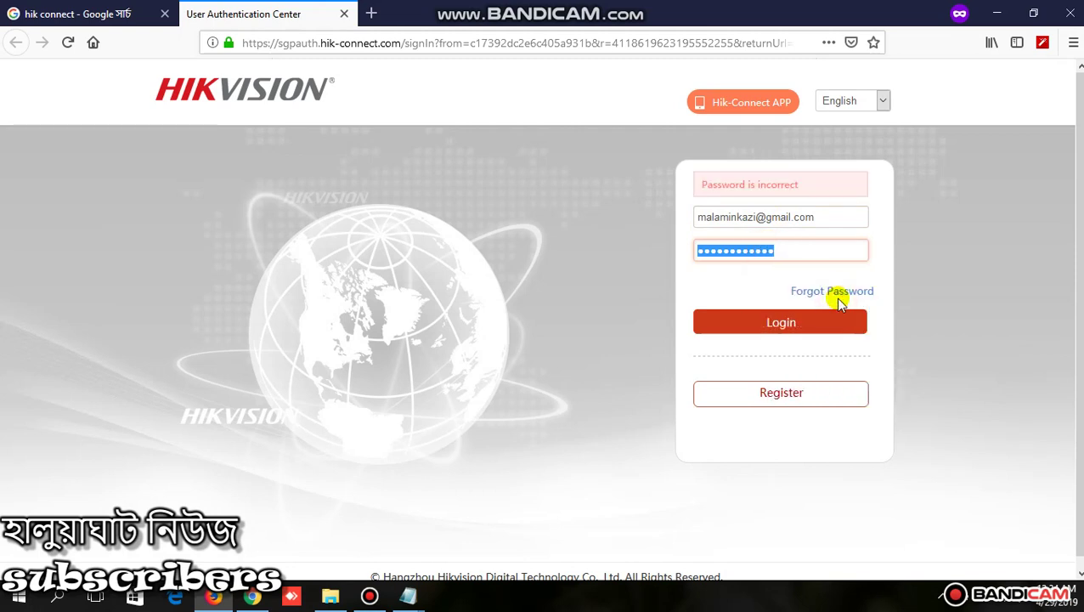
# Step: Re-enter the account password and log in to the recipient's account
pyautogui.click(813, 257)
pyautogui.doubleClick(812, 255)
pyautogui.click(790, 251)
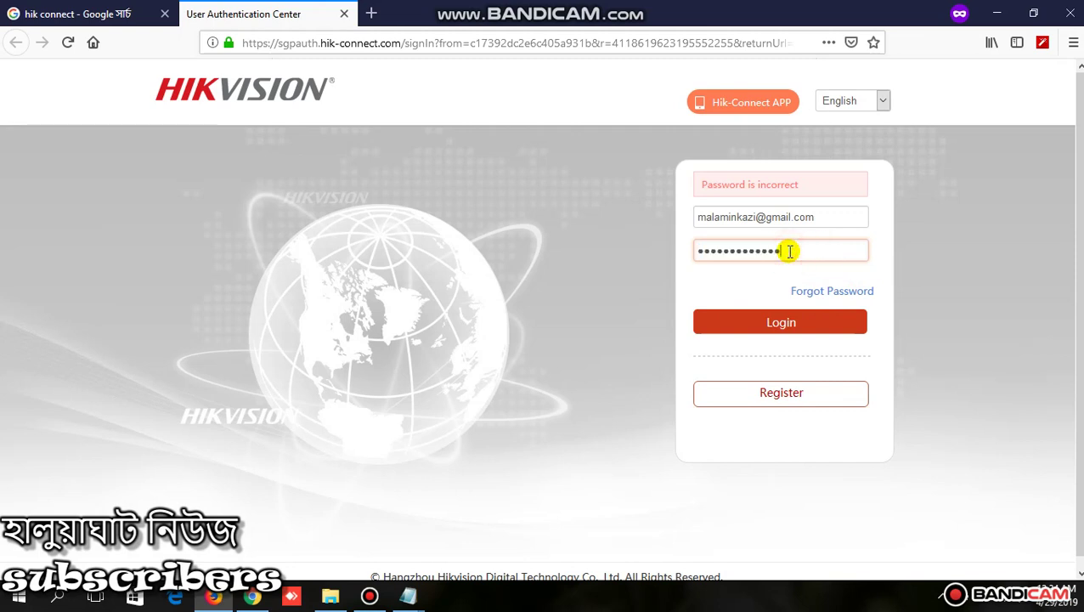
pyautogui.press('Return')
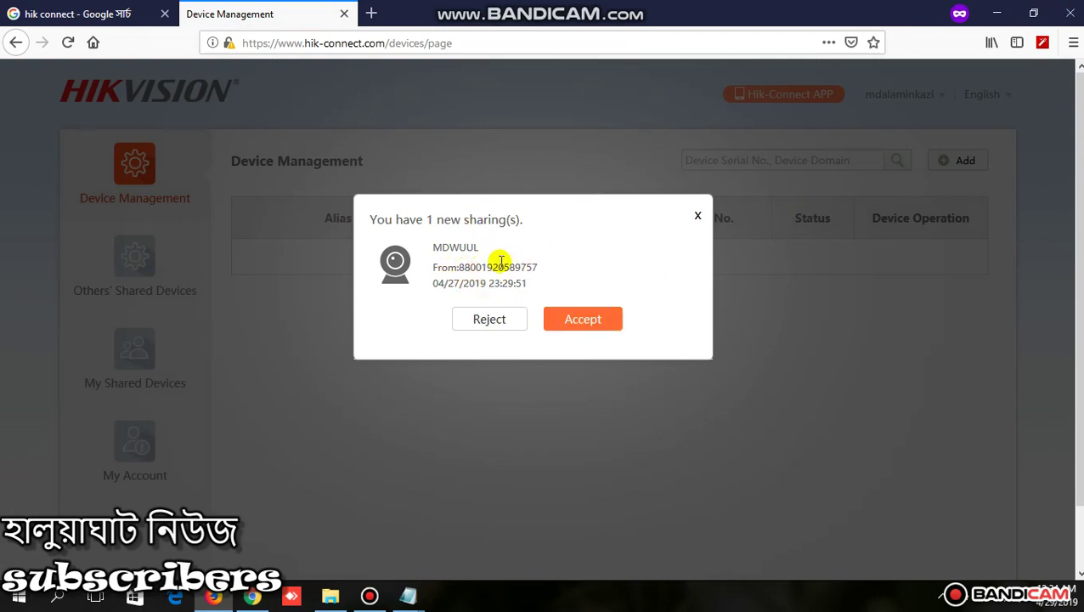
# Step: Check the account information and shared devices in Chrome, and switch back to Firefox to examine the sender in the sharing request
pyautogui.click(252, 597)
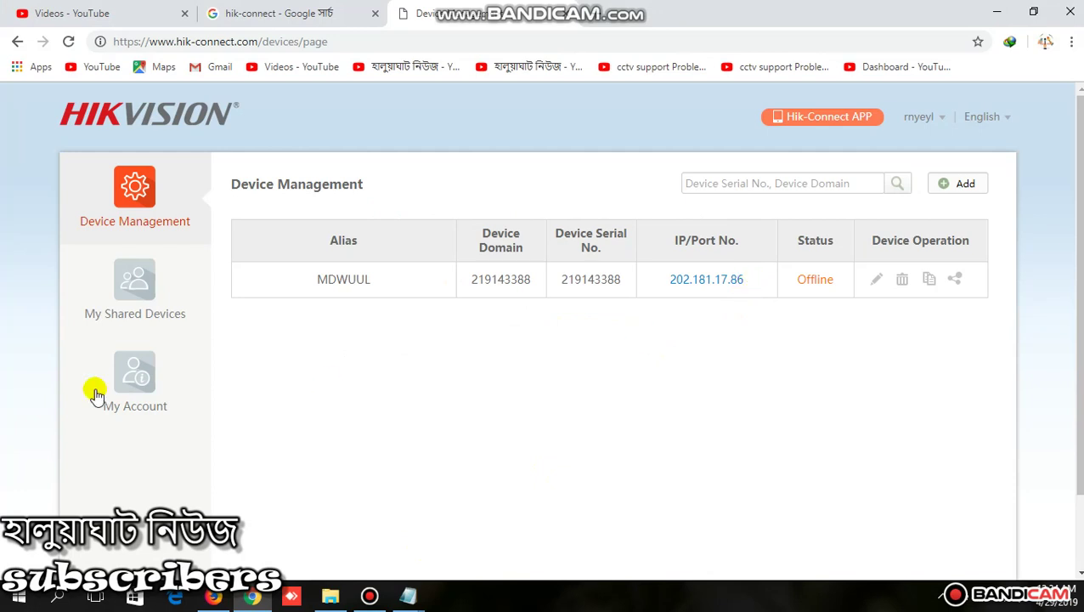
pyautogui.click(134, 374)
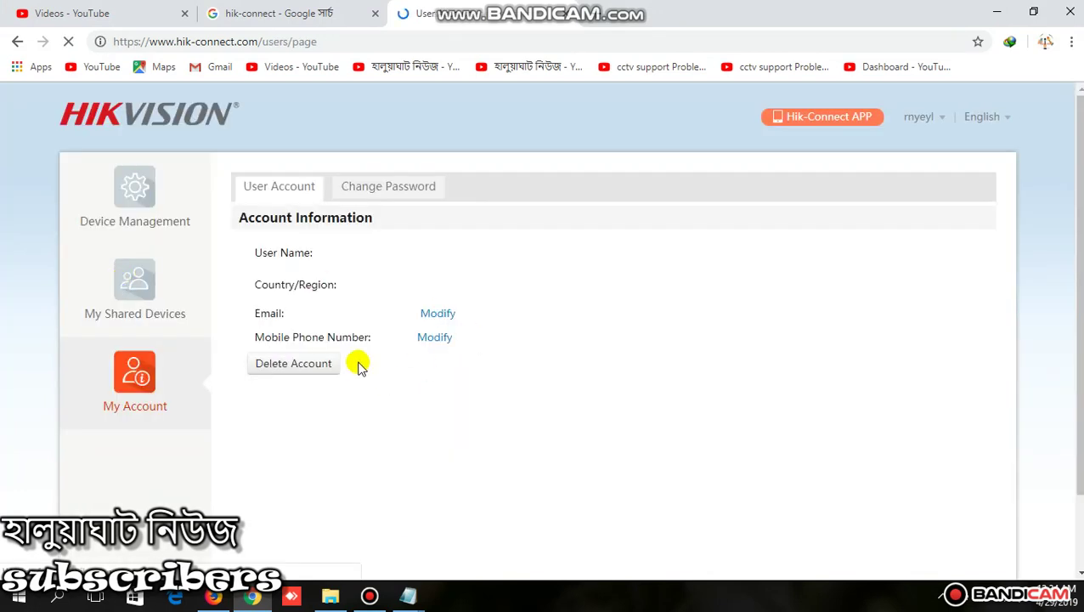
pyautogui.click(157, 290)
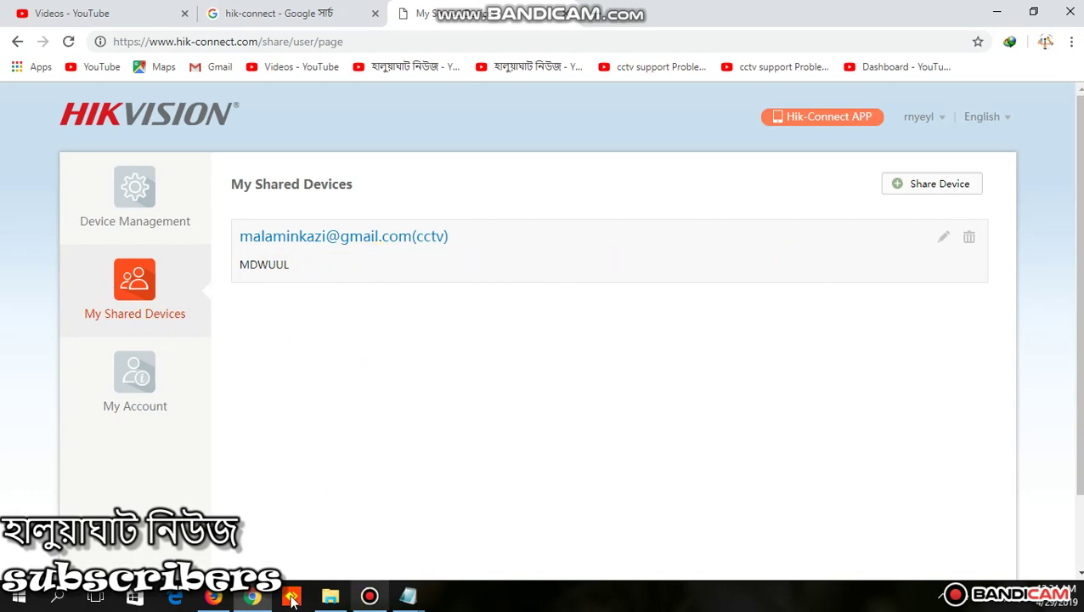
pyautogui.click(213, 597)
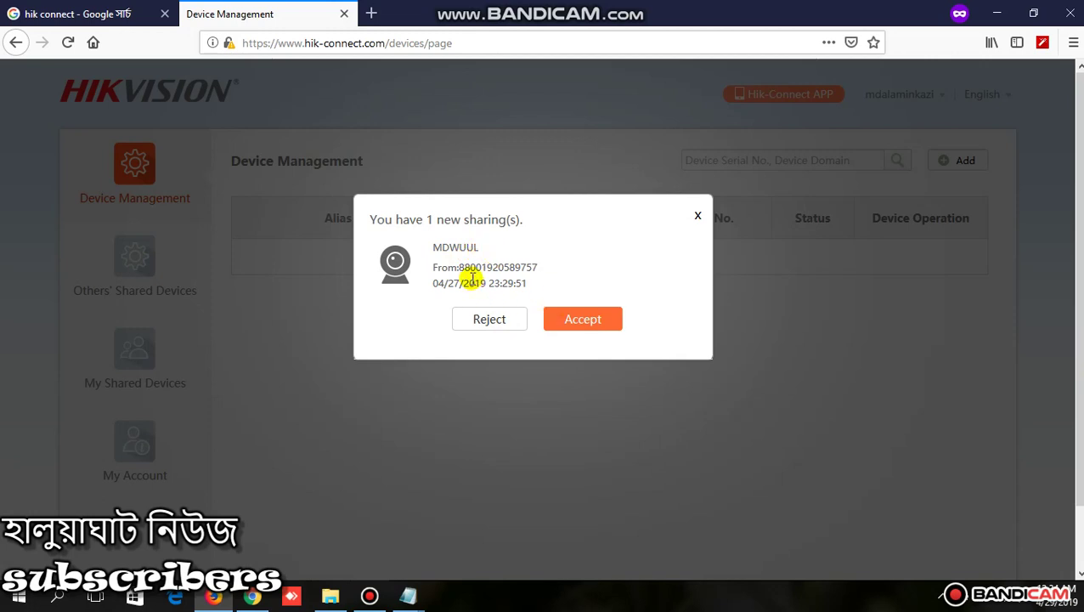
pyautogui.moveTo(459, 268); pyautogui.dragTo(554, 271)
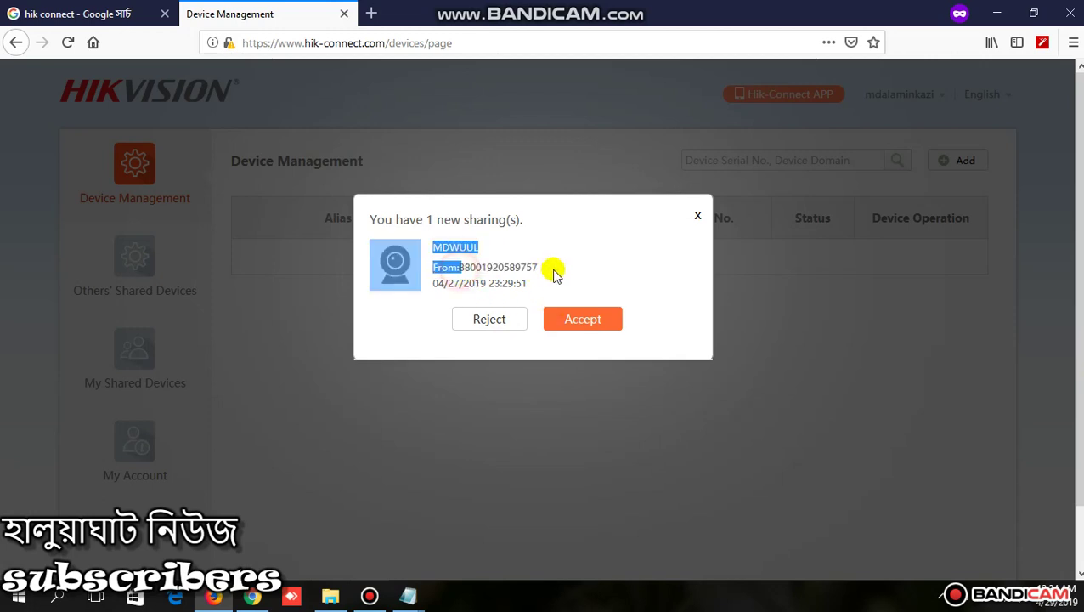
pyautogui.click(519, 273)
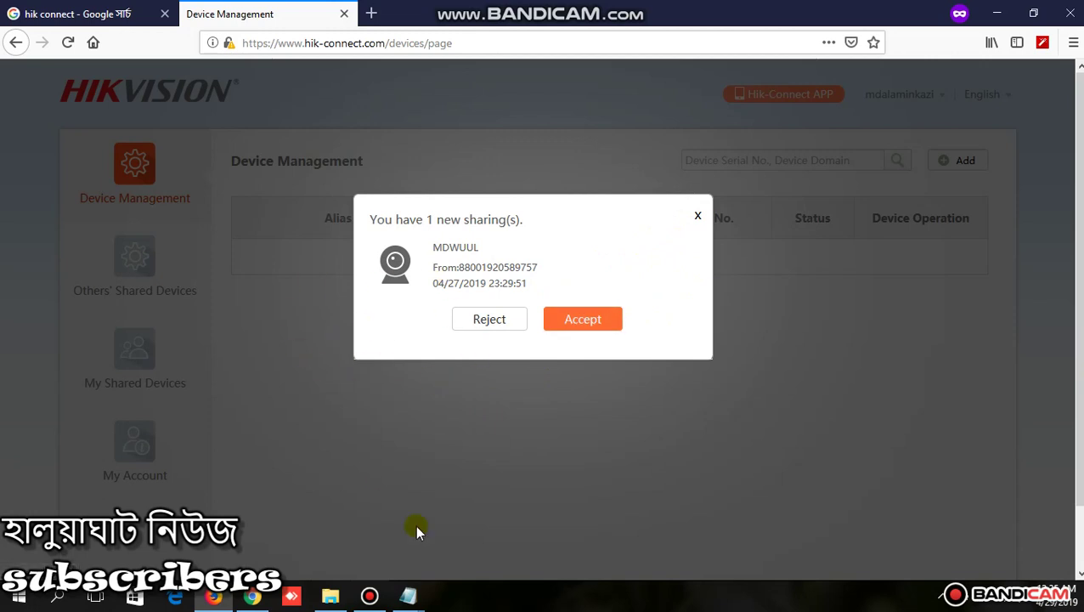
# Step: Open Device Management in Chrome, and switch to Firefox to accept the sharing request for the MDWUUL device
pyautogui.click(253, 597)
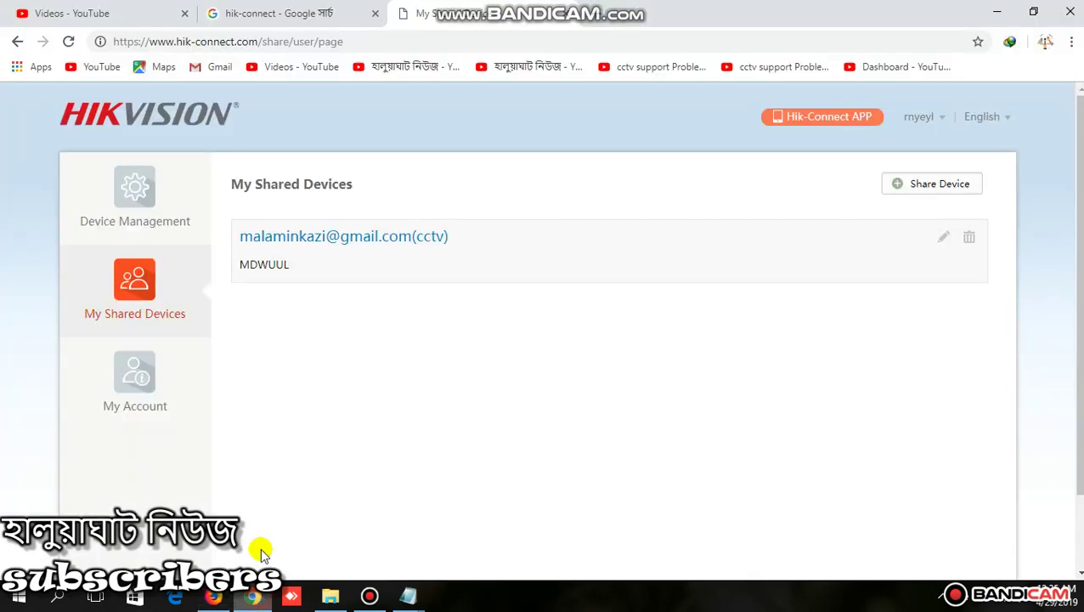
pyautogui.click(137, 214)
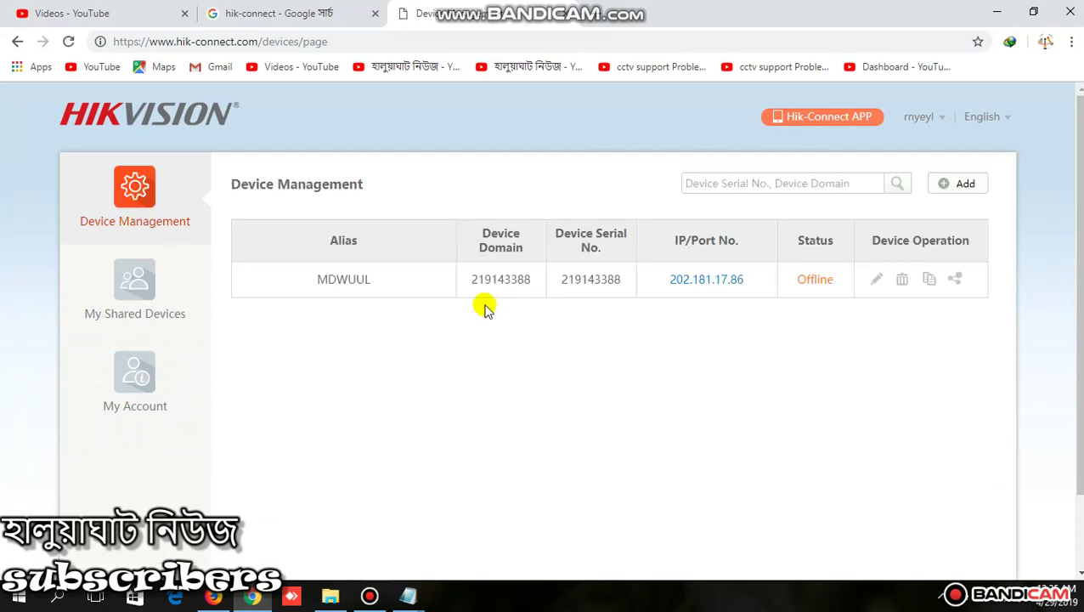
pyautogui.click(215, 597)
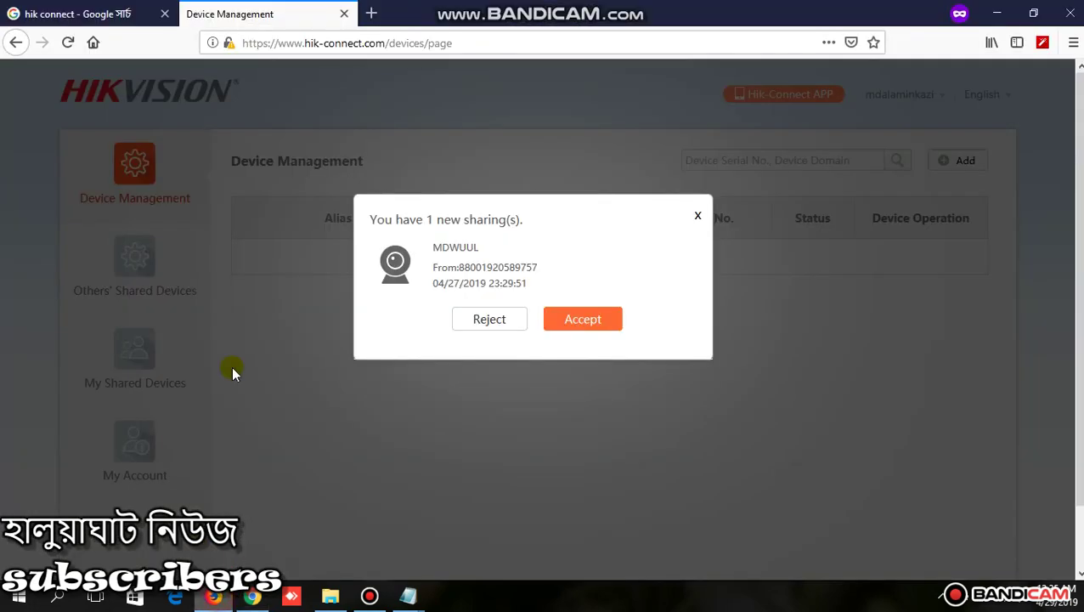
pyautogui.click(597, 333)
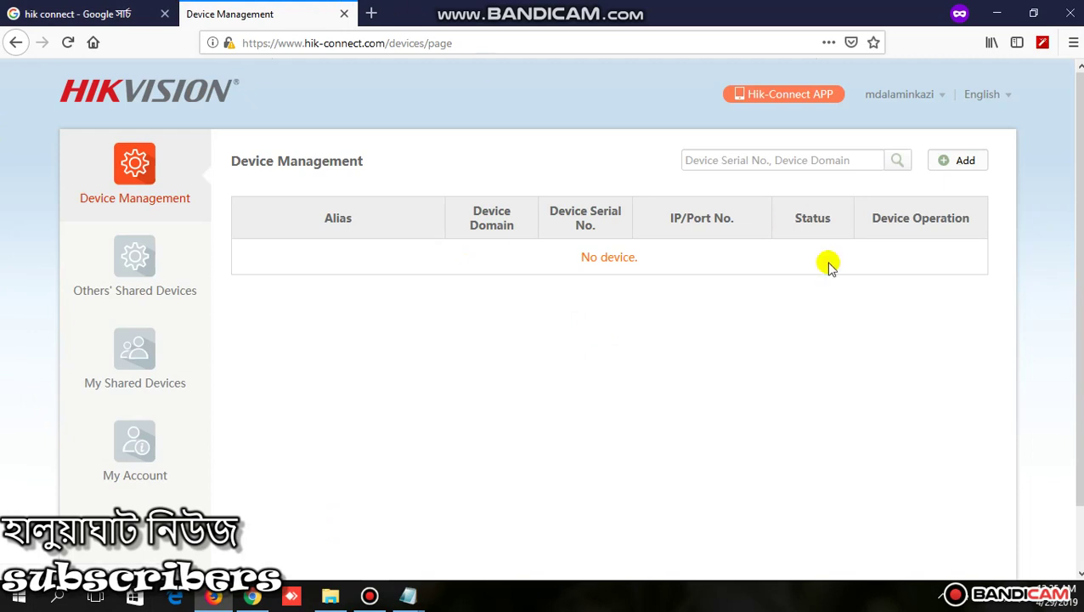
# Step: Review Others' Shared Devices, compare it with Device Management, and return to the list of devices shared by others
pyautogui.click(136, 263)
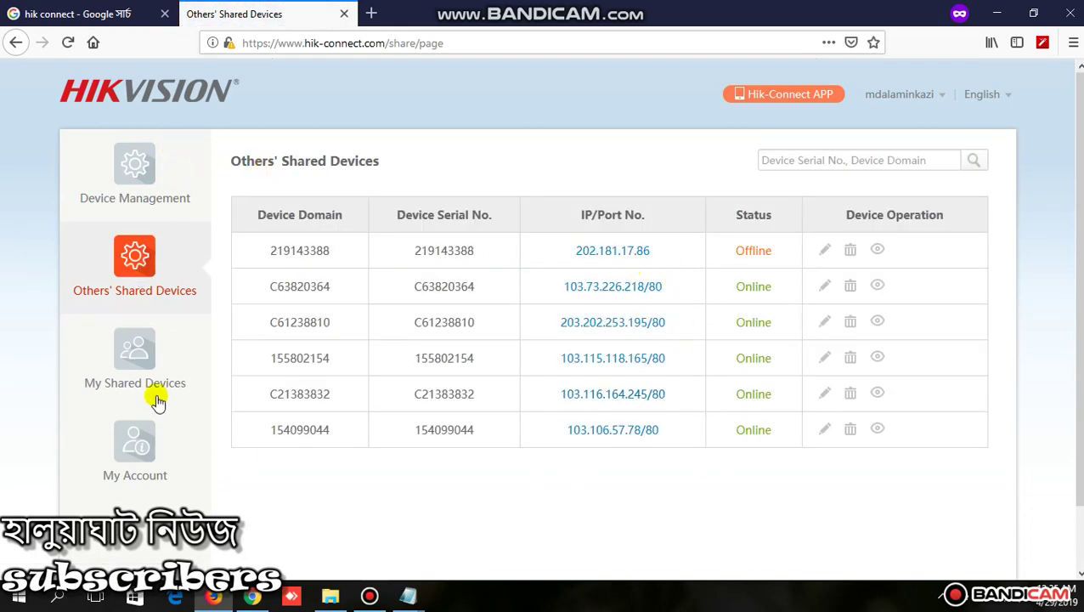
pyautogui.click(122, 164)
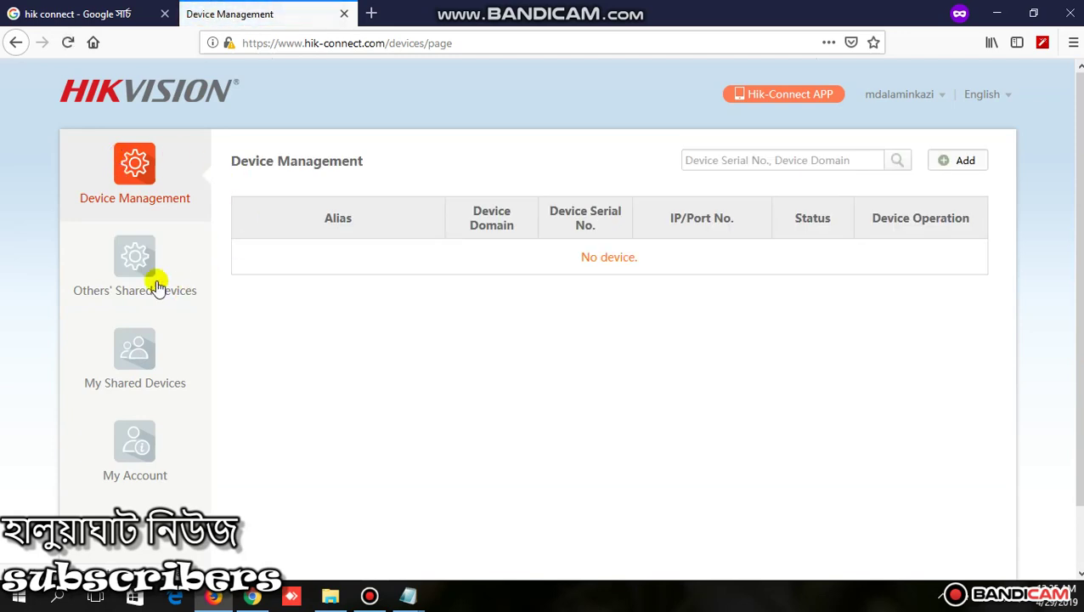
pyautogui.click(141, 254)
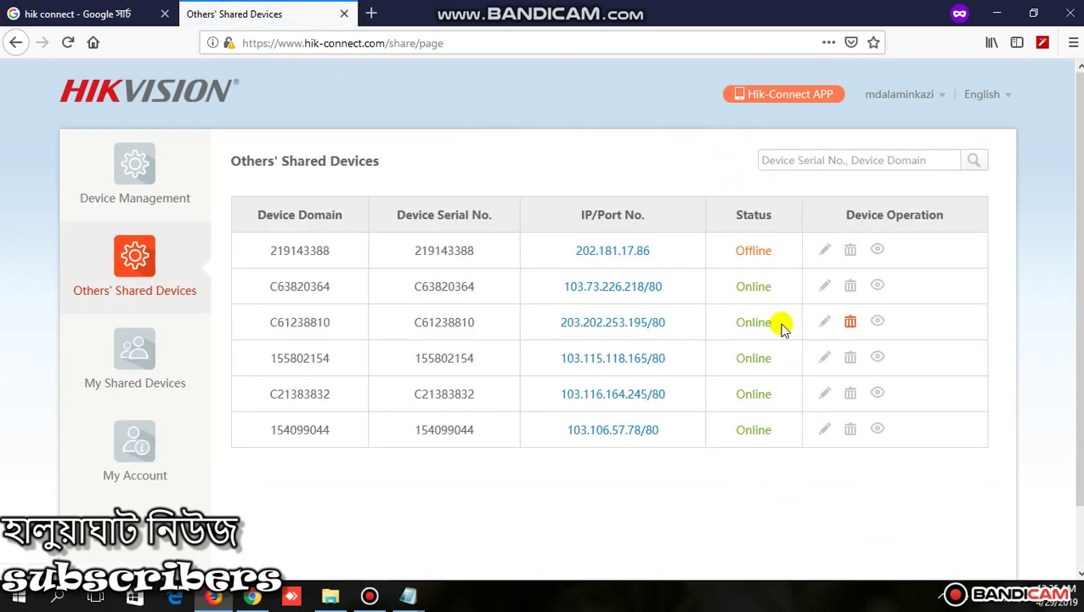
# Step: Open the Share Device form from My Shared Devices, examine its sharing details, and go back to My Shared Devices
pyautogui.click(134, 355)
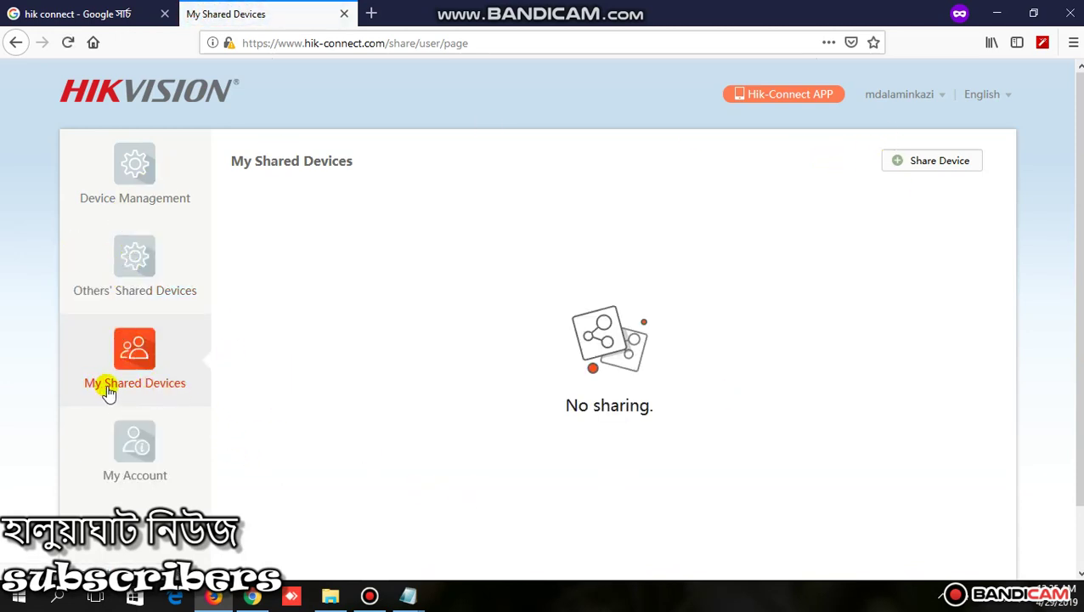
pyautogui.click(945, 164)
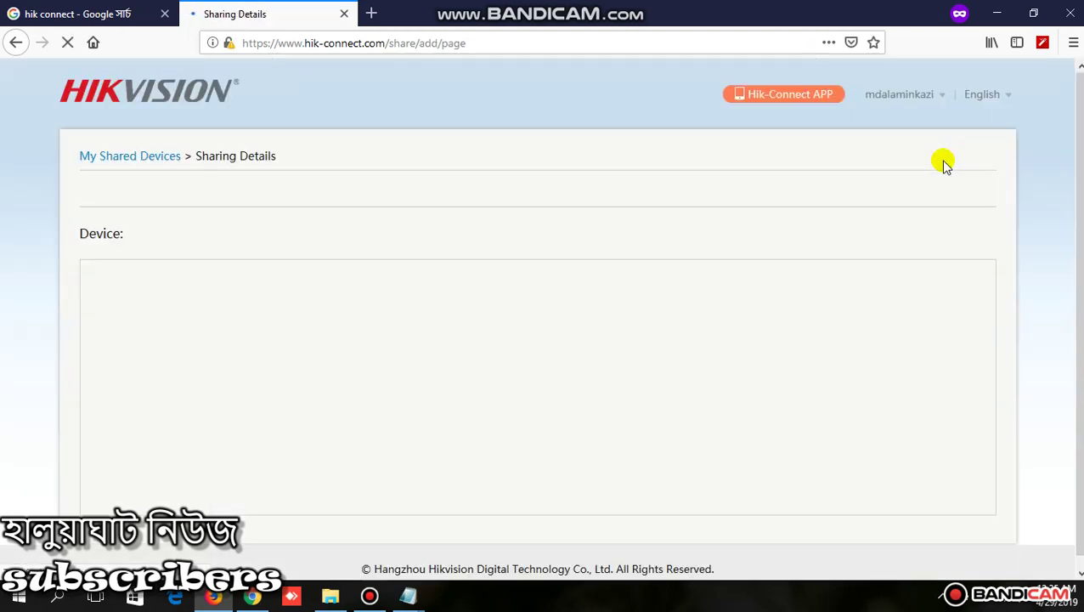
pyautogui.scroll(-3, 213, 408)
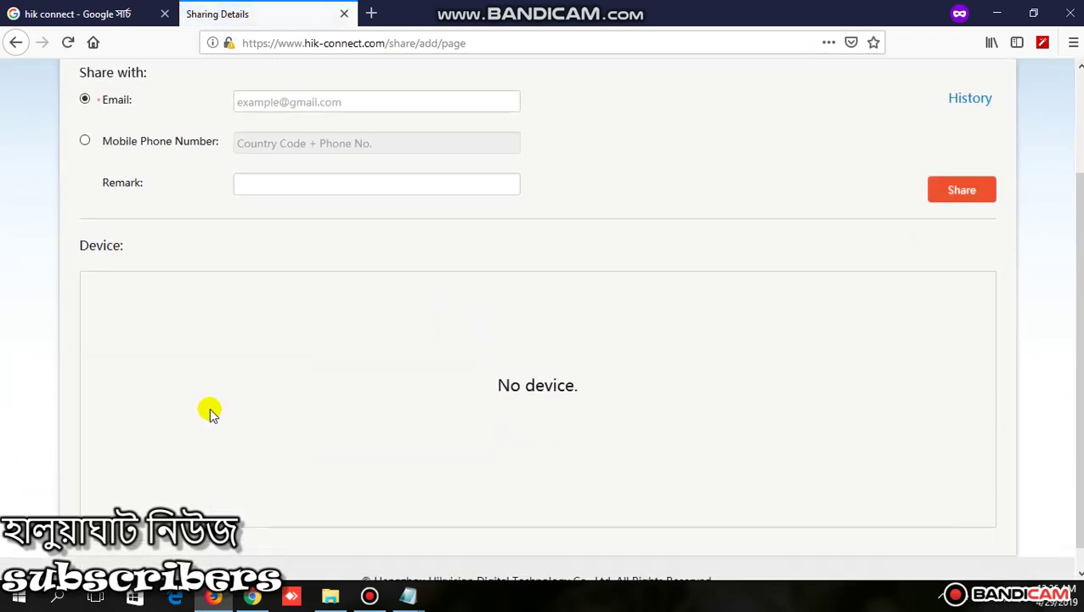
pyautogui.scroll(3, 259, 399)
pyautogui.scroll(-3, 268, 395)
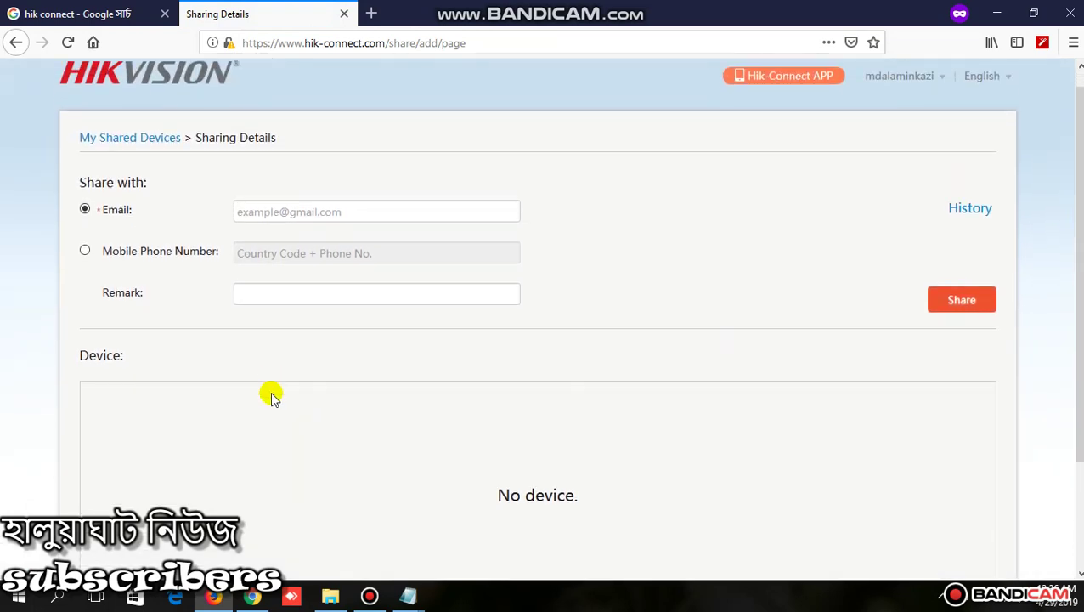
pyautogui.scroll(3, 272, 398)
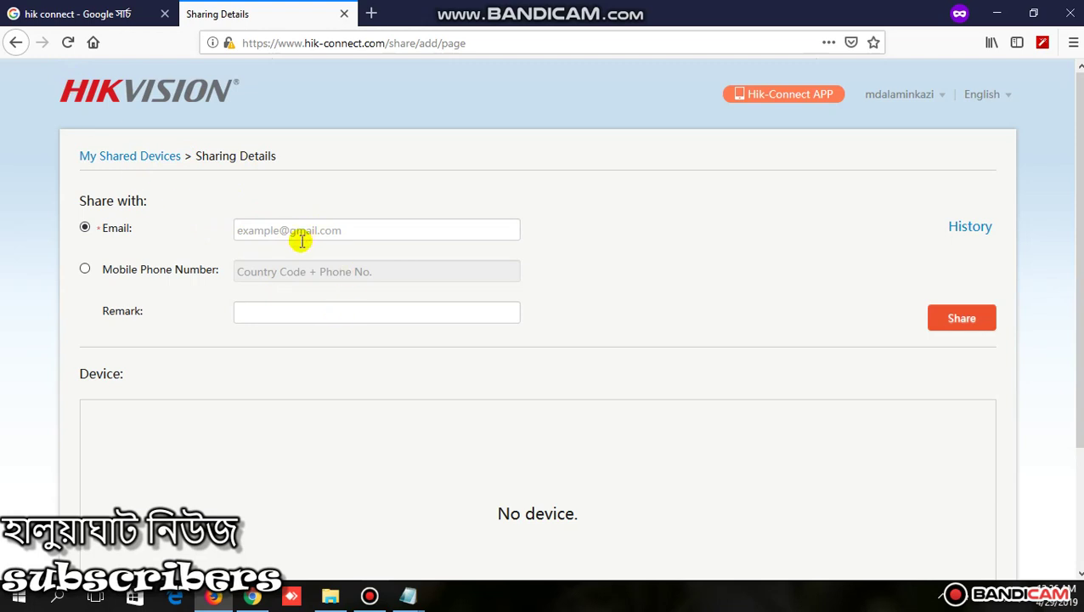
pyautogui.click(13, 44)
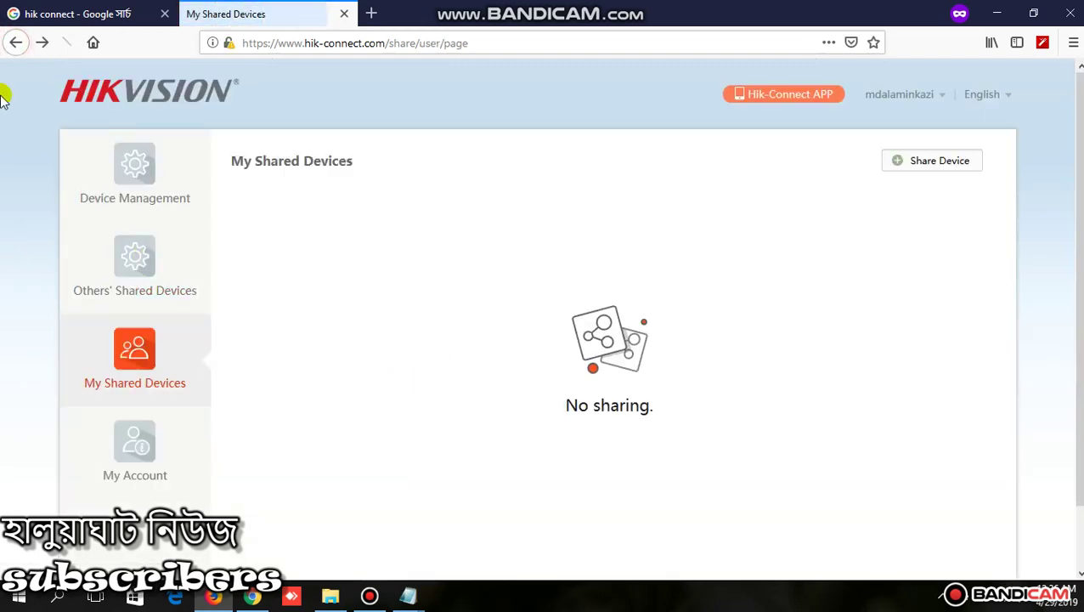
# Step: Delete the offline device from Others' Shared Devices and confirm the deletion
pyautogui.click(125, 259)
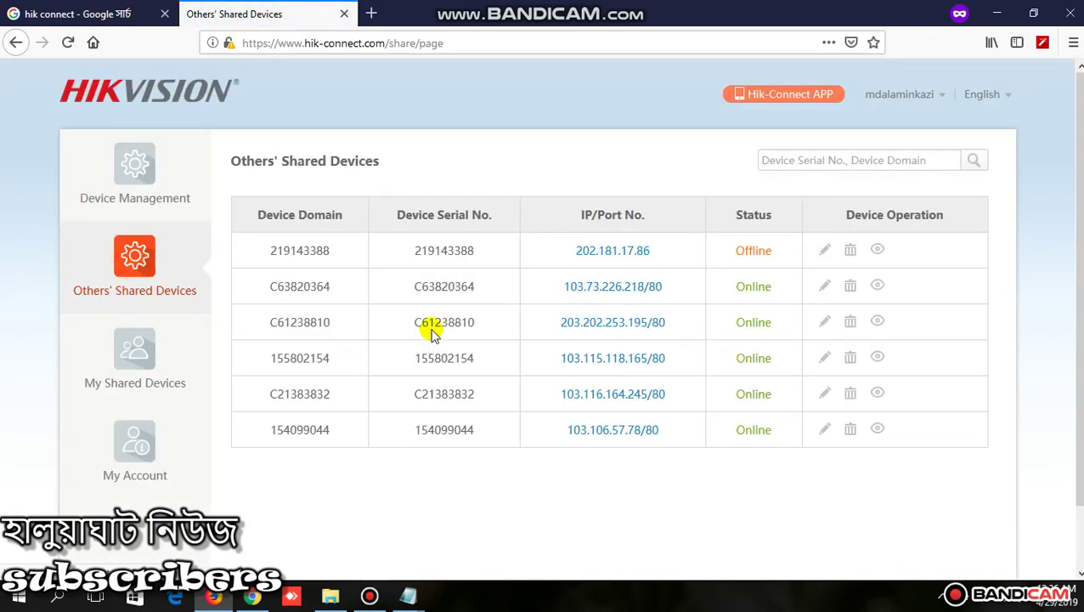
pyautogui.click(851, 252)
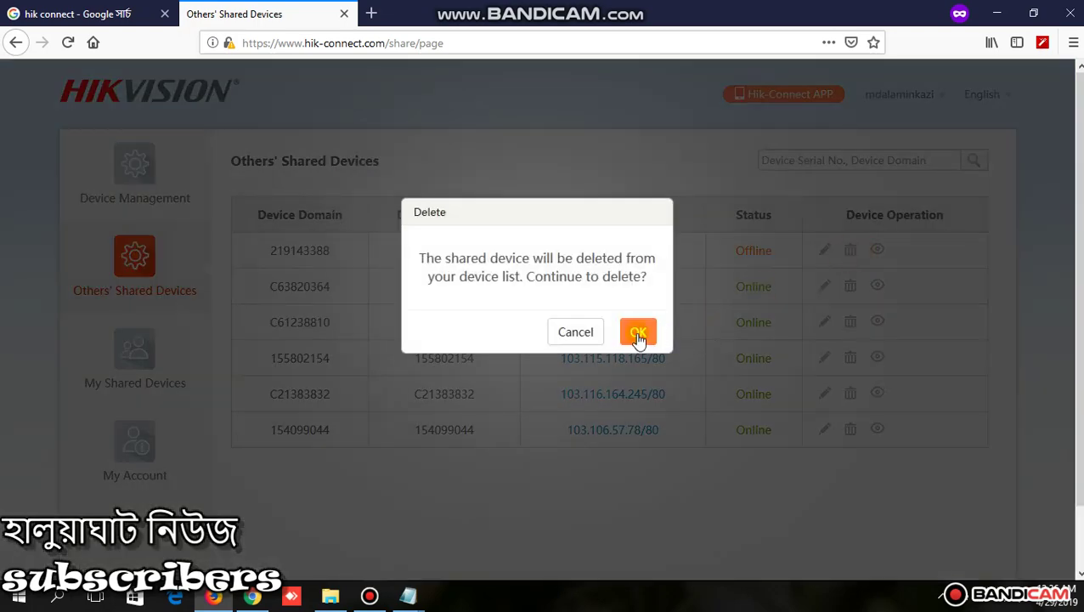
pyautogui.click(639, 333)
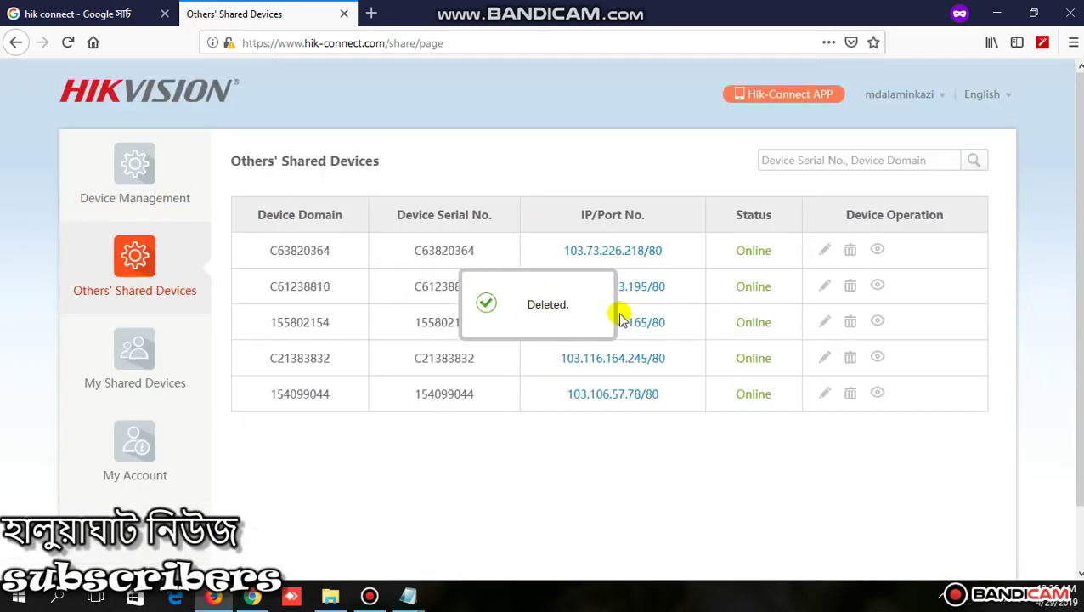
# Step: Check the recipient's Device Management, minimize Firefox, and open My Shared Devices in the owner's account in Chrome
pyautogui.click(135, 163)
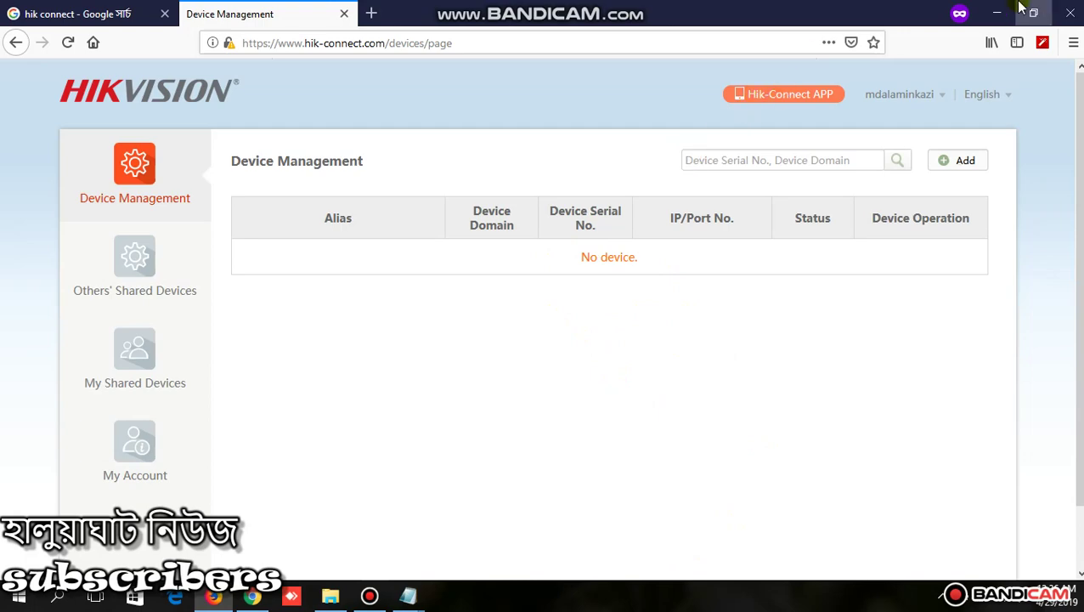
pyautogui.click(994, 9)
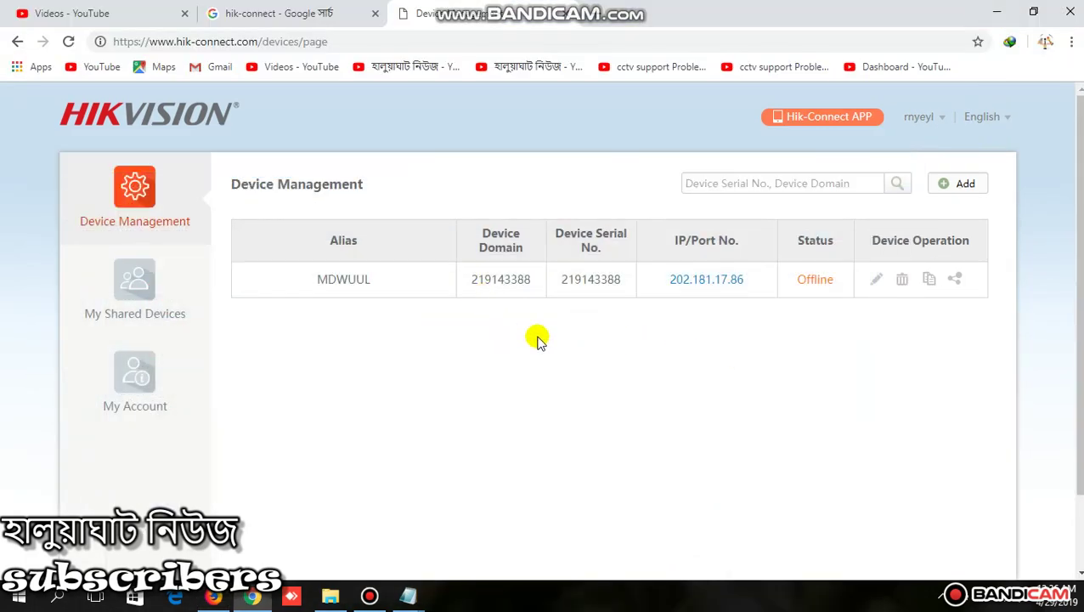
pyautogui.click(132, 286)
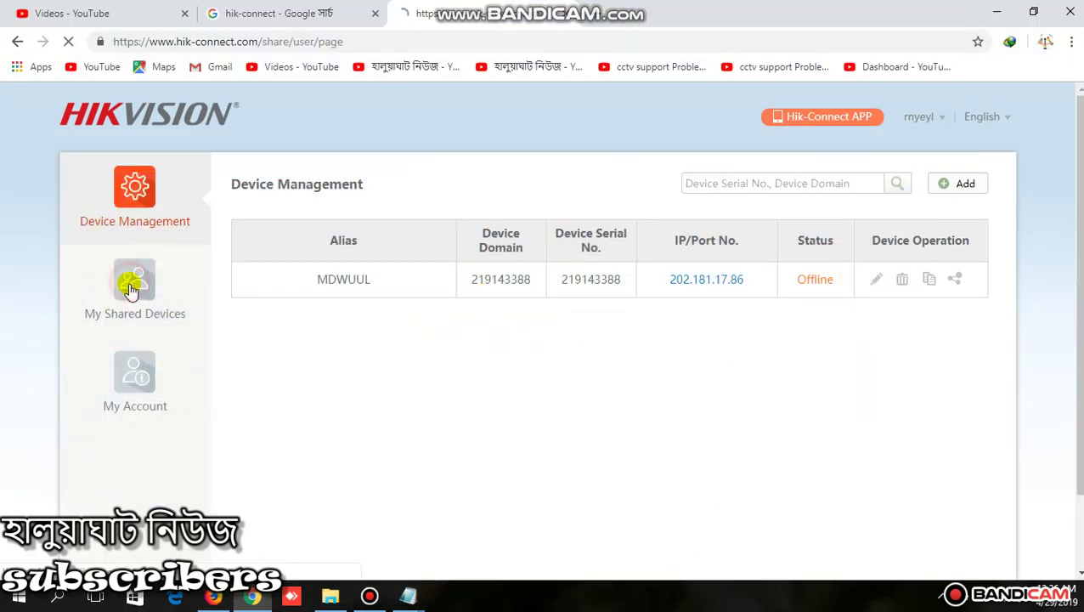